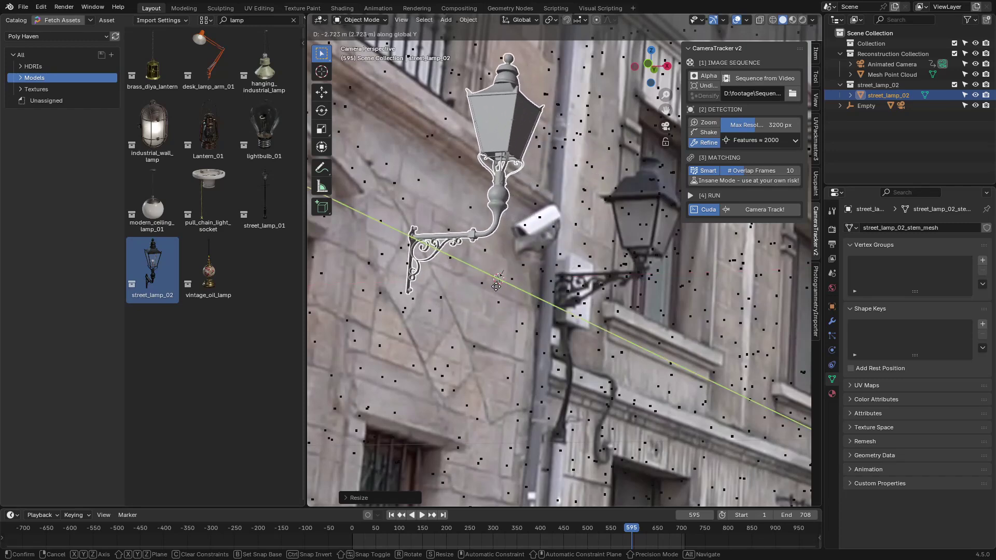
# Confirm the lamp position, switch to Rendered shading, scrub, then play with Mesh Point Cloud.001 selected
pyautogui.click(496, 285)
pyautogui.scroll(-3, 771, 48)
pyautogui.click(802, 19)
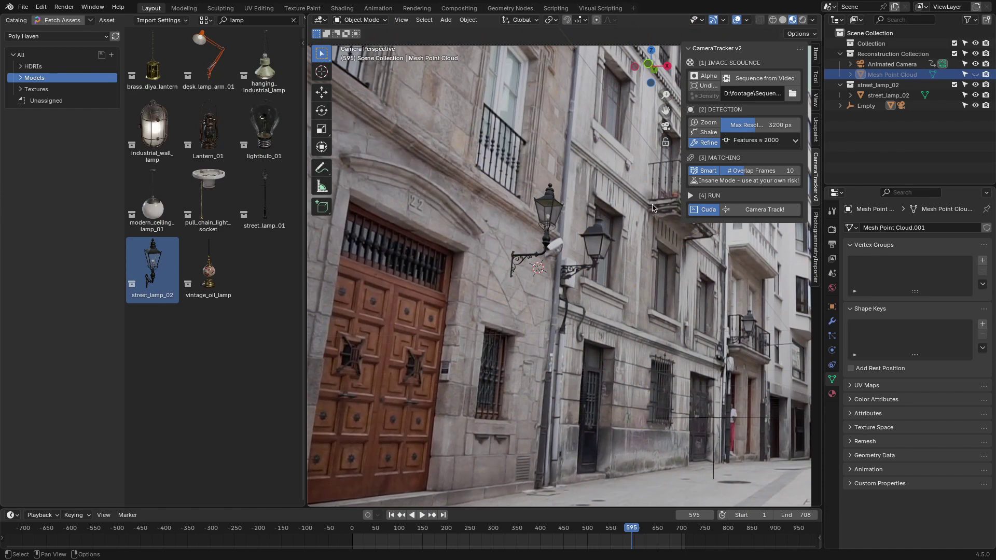
pyautogui.moveTo(631, 529); pyautogui.dragTo(582, 533)
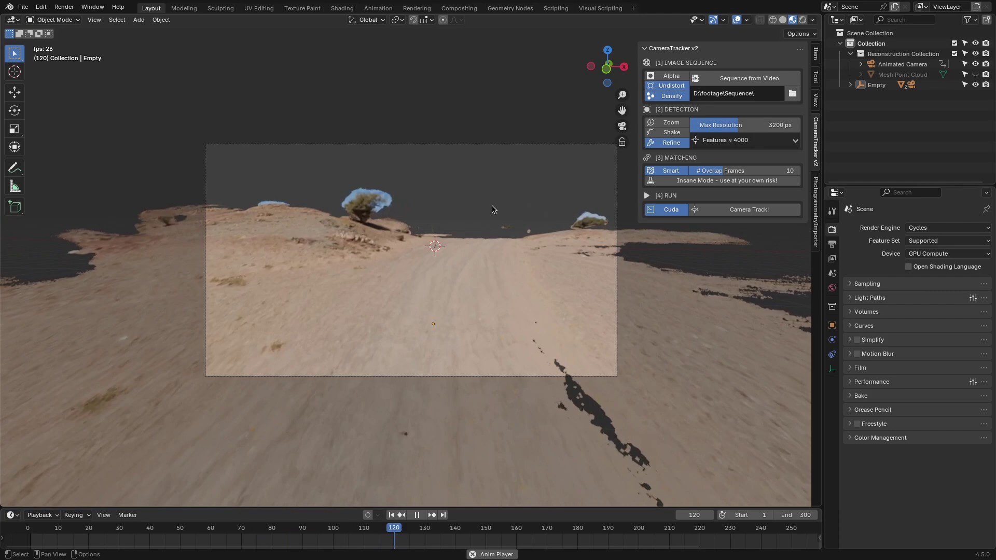
pyautogui.scroll(-3, 572, 540)
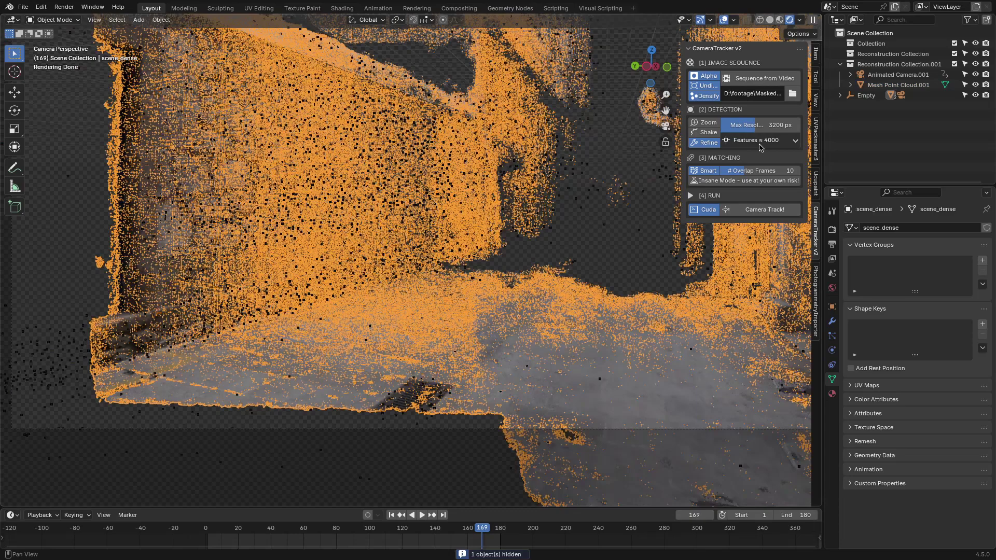
pyautogui.click(879, 85)
pyautogui.press('space')
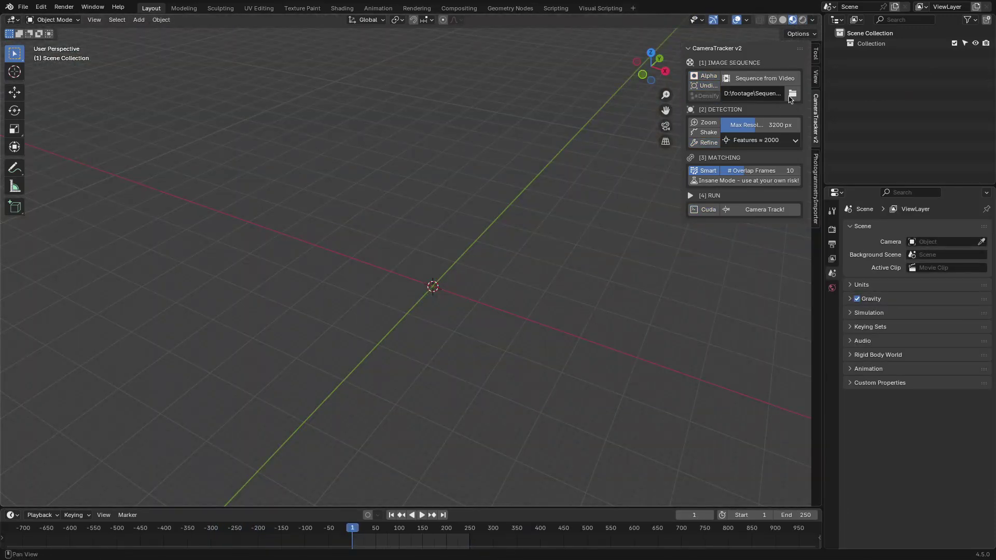
# Solve the camera with CameraTracker v2 from the D:\footage\Sequence\ frames
pyautogui.click(792, 94)
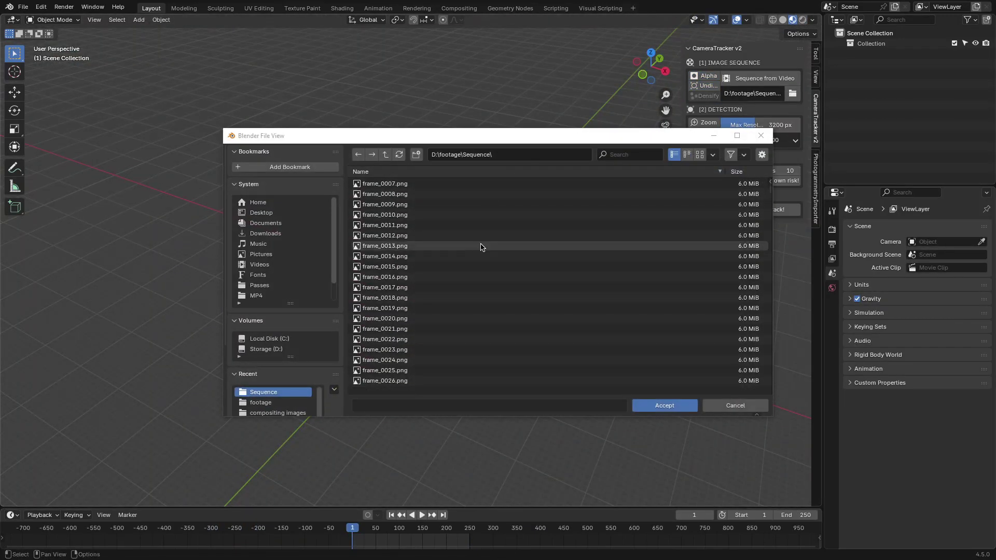
pyautogui.click(662, 405)
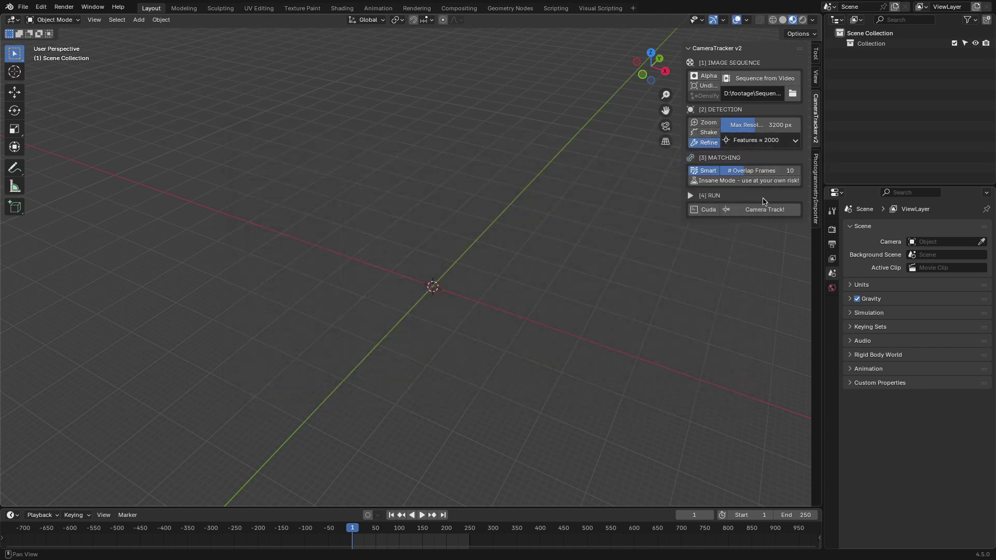
pyautogui.click(756, 209)
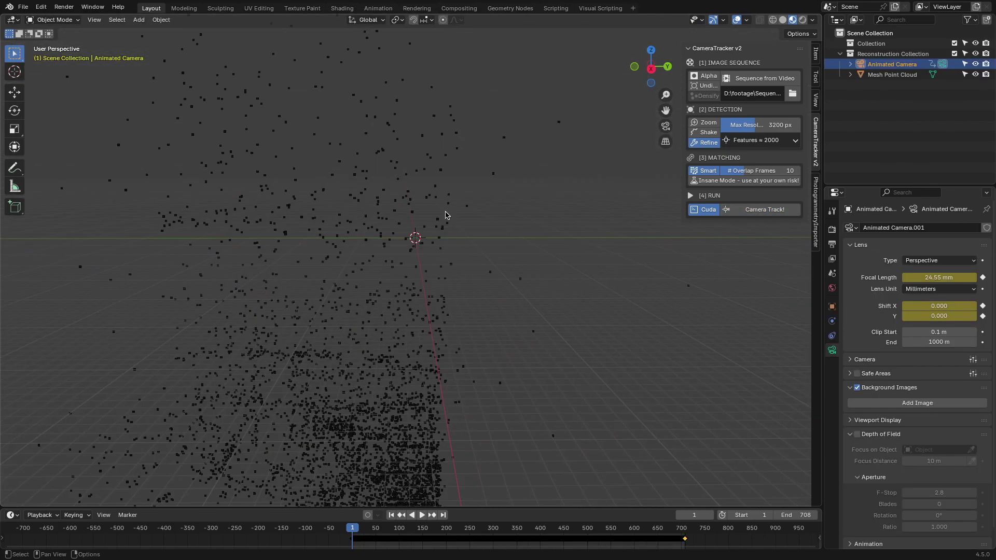
# Play to a later frame, confirm the lamp on the wall, and select the Mesh Point Cloud
pyautogui.press('space')
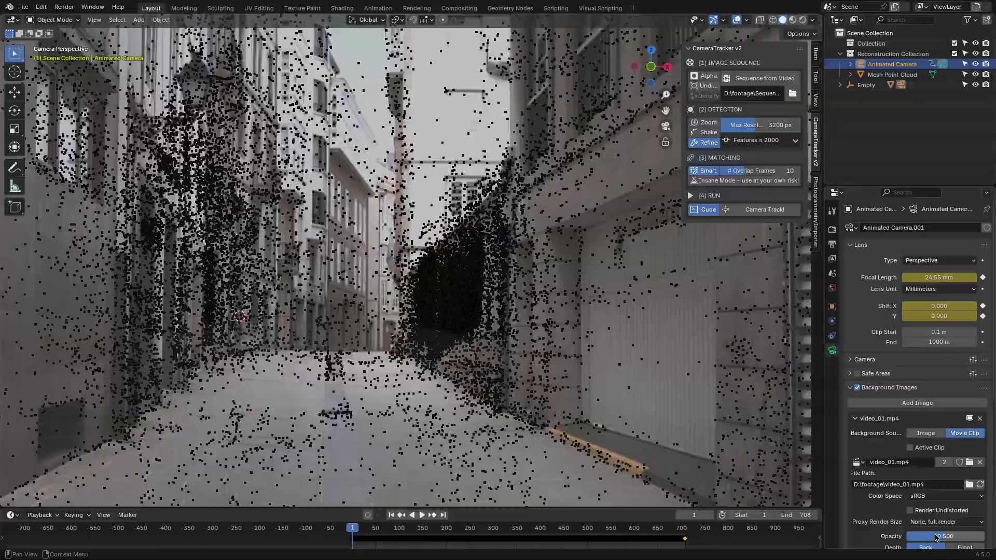
pyautogui.moveTo(398, 528); pyautogui.dragTo(647, 531)
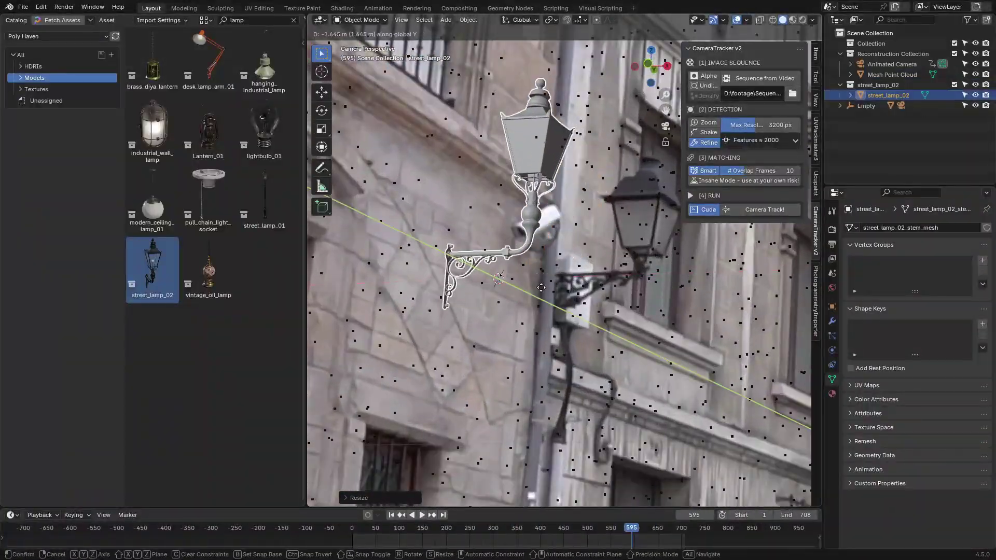
pyautogui.click(541, 288)
pyautogui.scroll(-5, 545, 311)
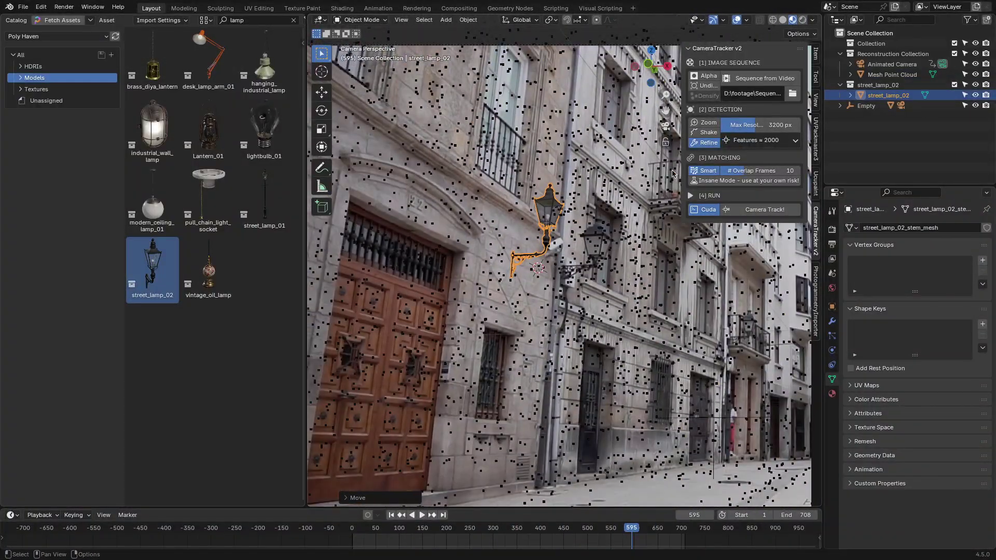
pyautogui.click(579, 457)
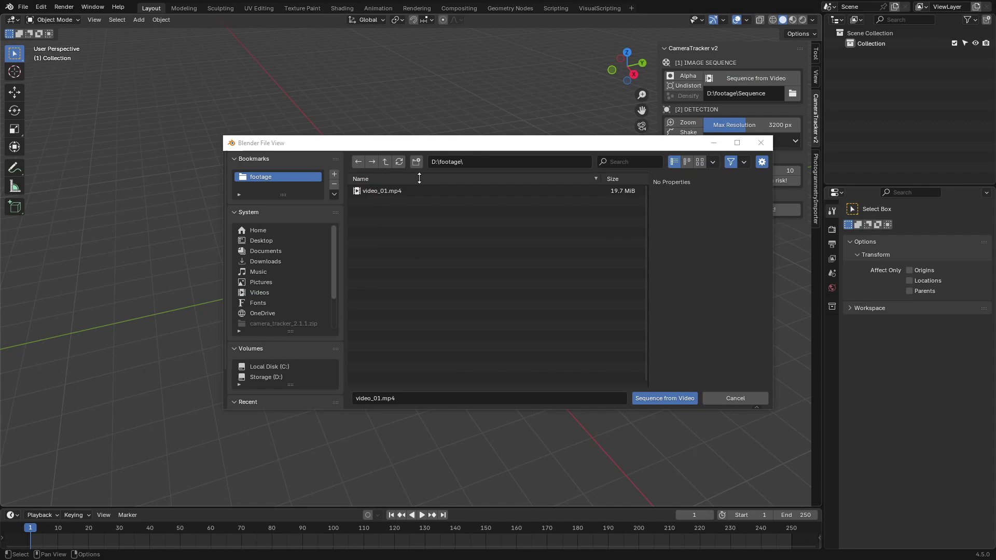
# Extract video_01.mp4 into PNG frames and close the window showing them
pyautogui.click(649, 397)
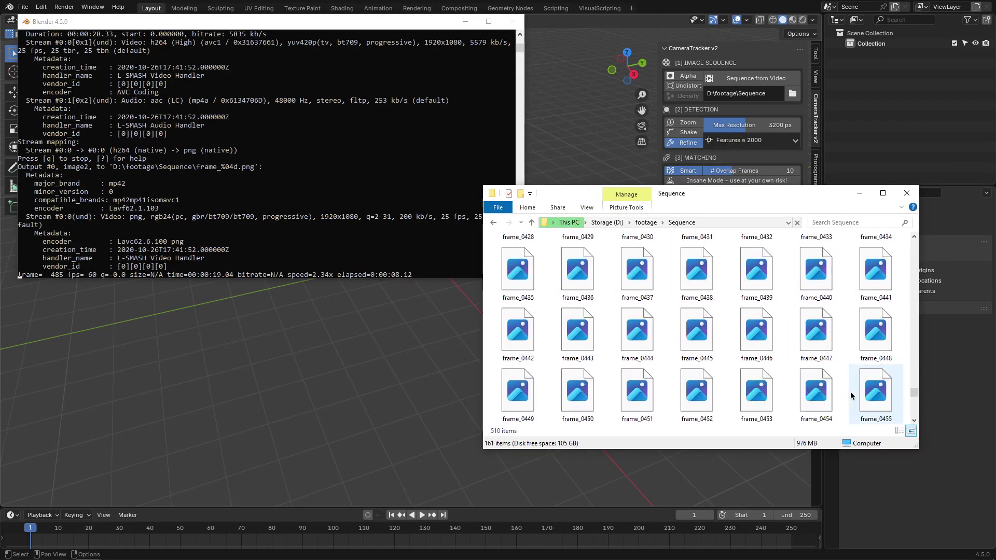
pyautogui.scroll(10, 845, 393)
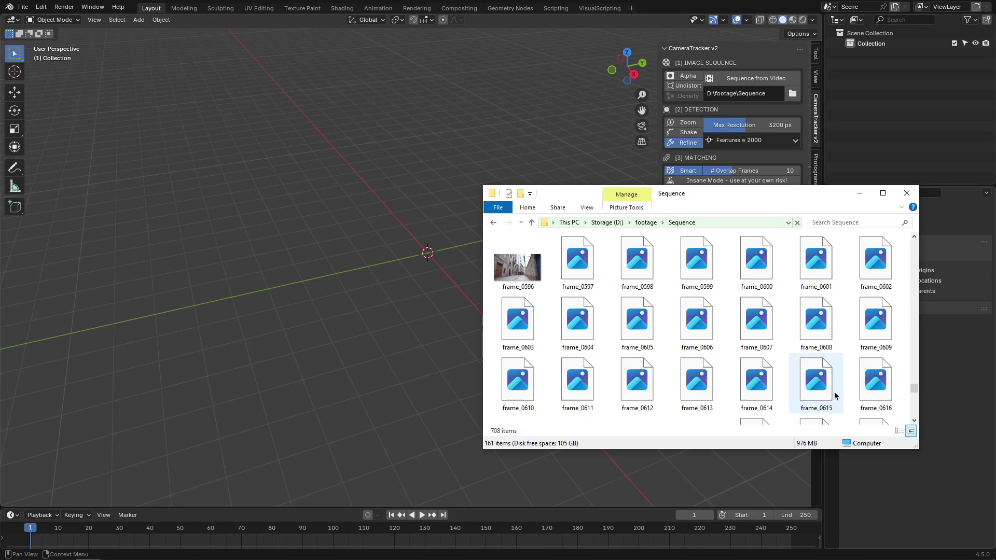
pyautogui.click(909, 194)
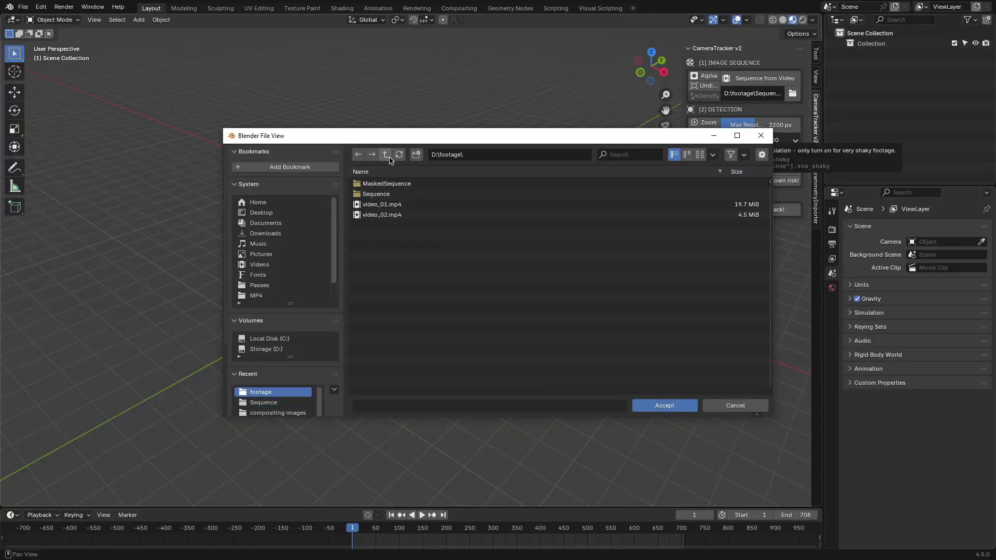
# Camera-track the MaskedSequence folder, then select and deselect the resulting point cloud
pyautogui.click(665, 404)
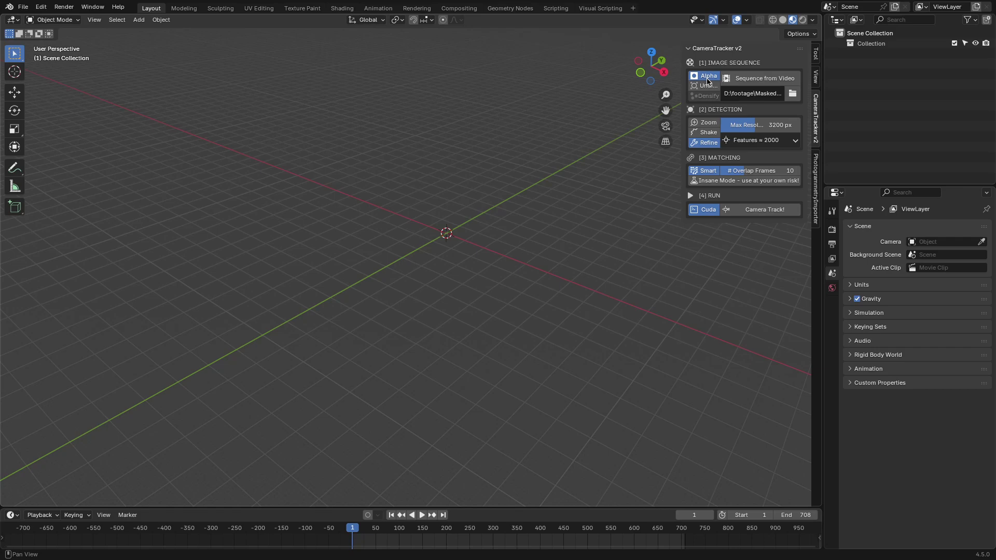
pyautogui.click(753, 211)
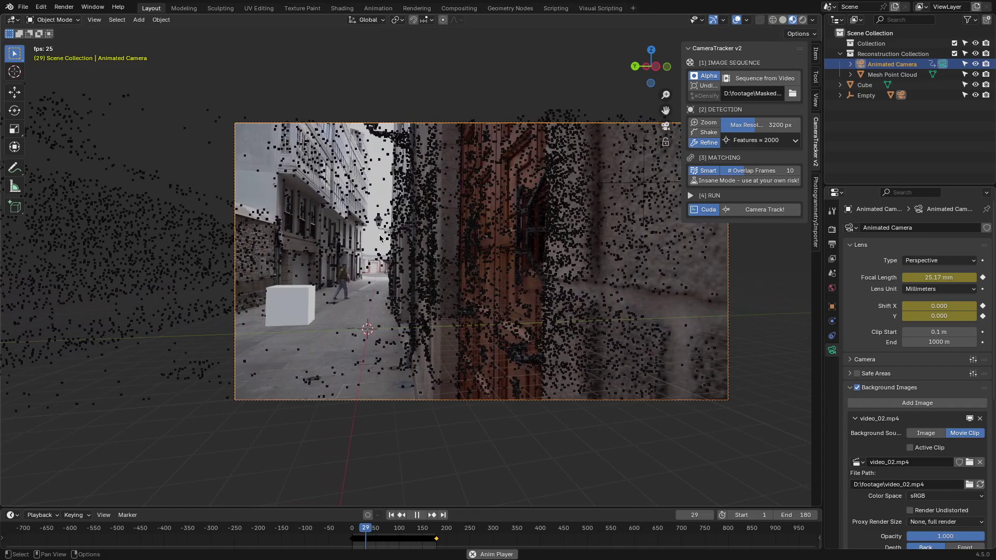
pyautogui.click(489, 262)
pyautogui.click(339, 317)
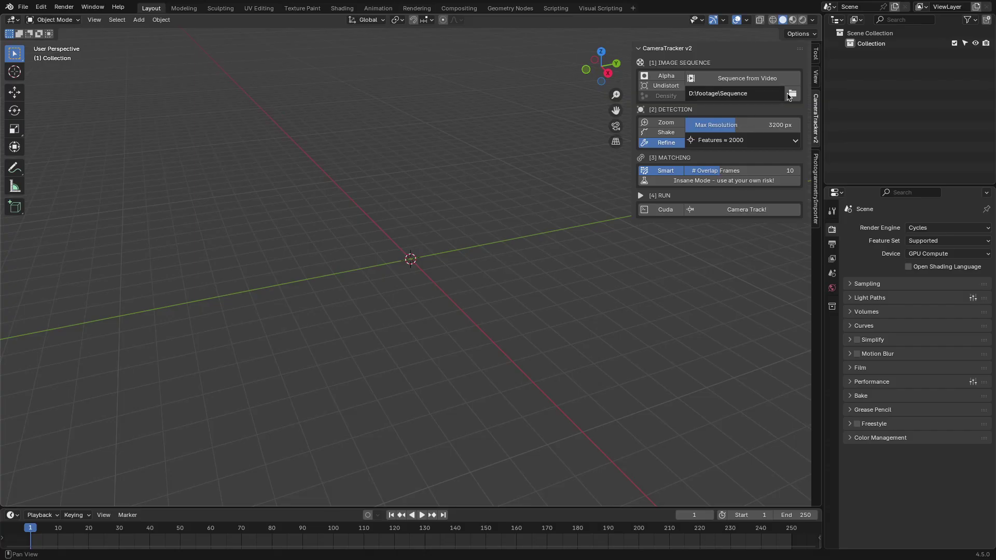
# Accept D:\footage\Sequence\ as tracking input and bring up the feature count choices
pyautogui.click(792, 94)
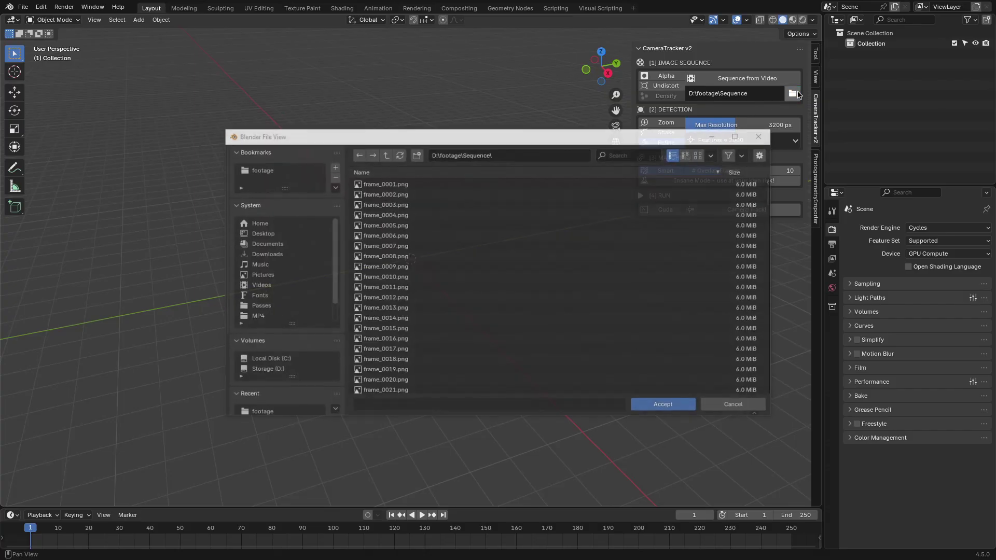
pyautogui.scroll(-10, 643, 311)
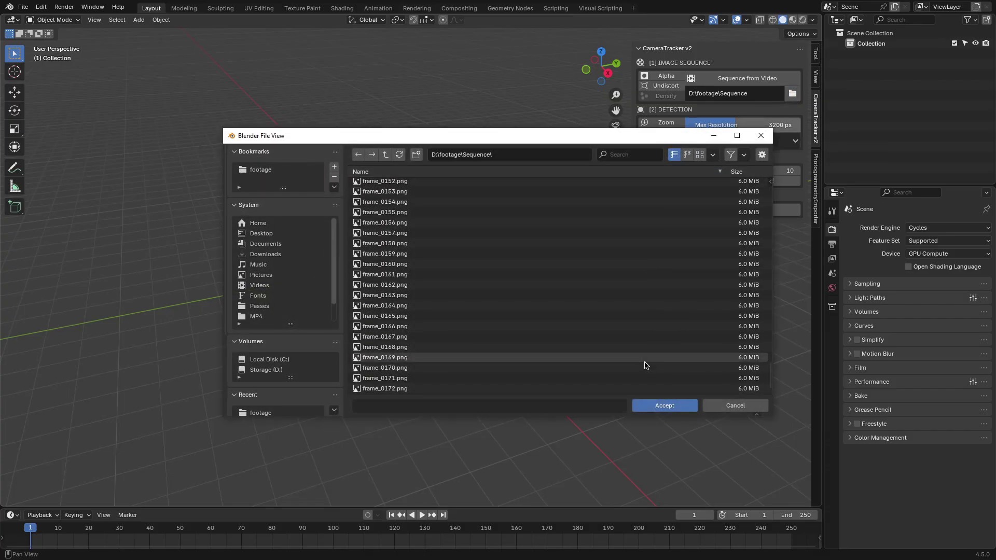
pyautogui.click(665, 406)
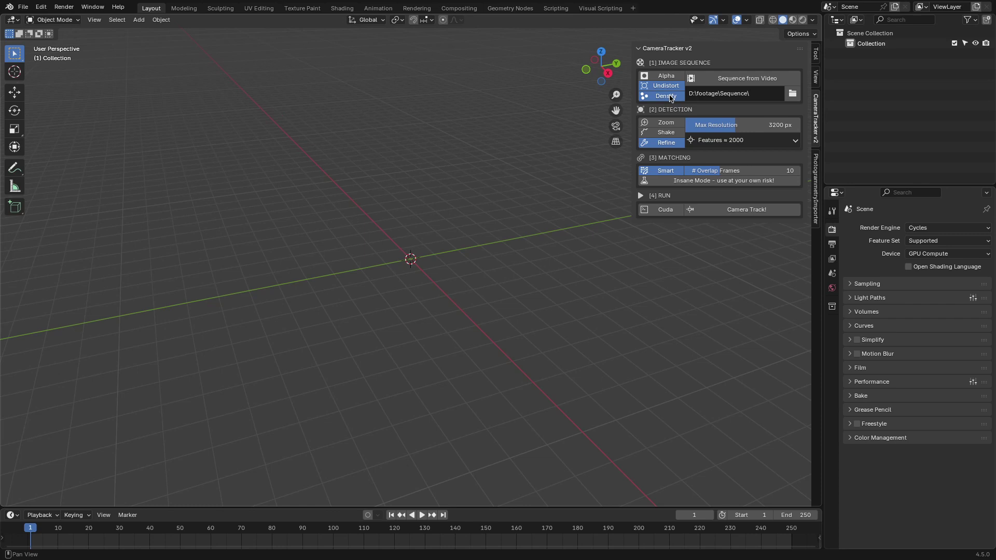
pyautogui.click(728, 141)
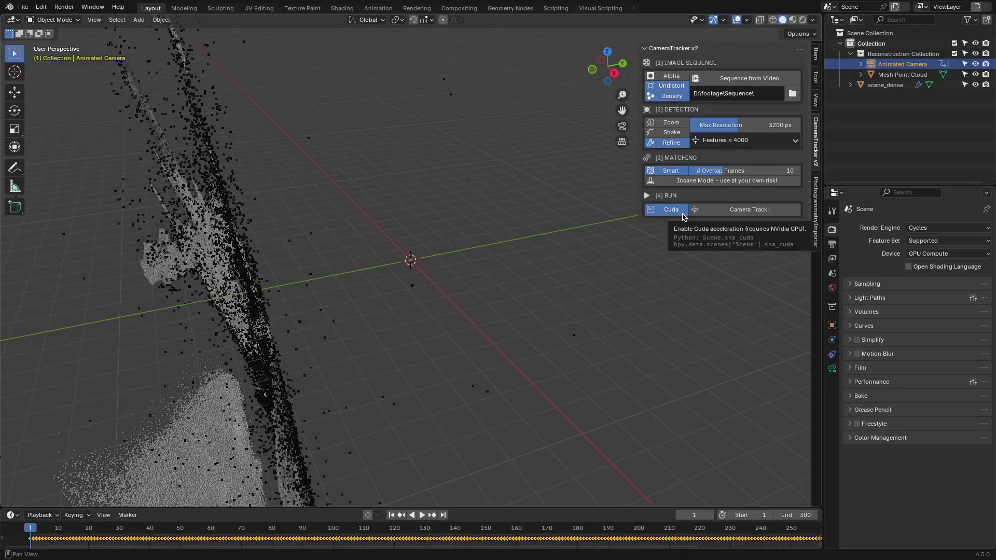
# Add an Empty at the point cloud, inspecting it from front and side views
pyautogui.moveTo(682, 217)
pyautogui.mouseDown(button='middle')
pyautogui.moveTo(510, 215)
pyautogui.moveTo(451, 247)
pyautogui.moveTo(485, 216)
pyautogui.moveTo(464, 222)
pyautogui.moveTo(499, 218)
pyautogui.mouseUp(button='middle')
pyautogui.press('KP_1')
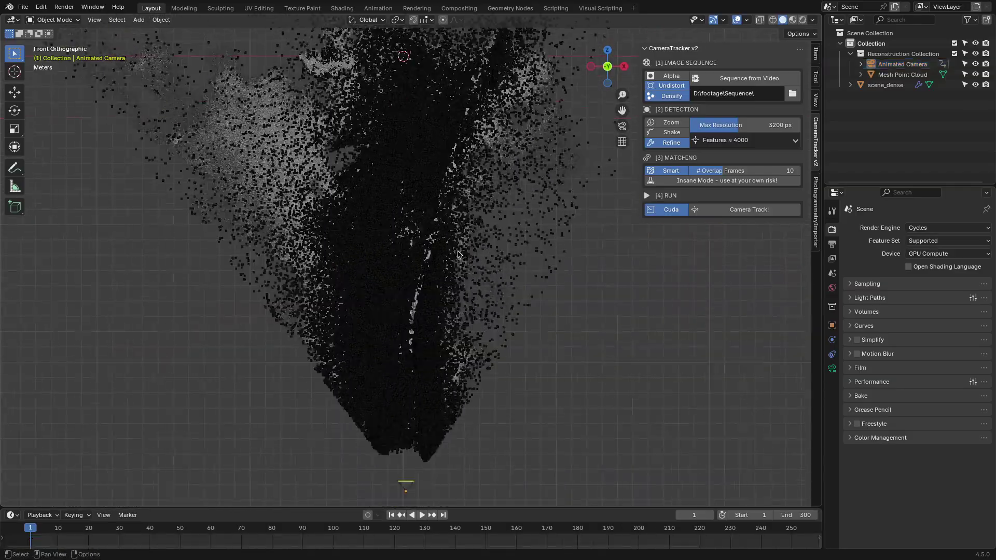
pyautogui.moveTo(458, 254)
pyautogui.mouseDown(button='middle')
pyautogui.moveTo(436, 206)
pyautogui.moveTo(522, 252)
pyautogui.mouseUp(button='middle')
pyautogui.press('KP_3')
pyautogui.hotkey('shift', 'a')
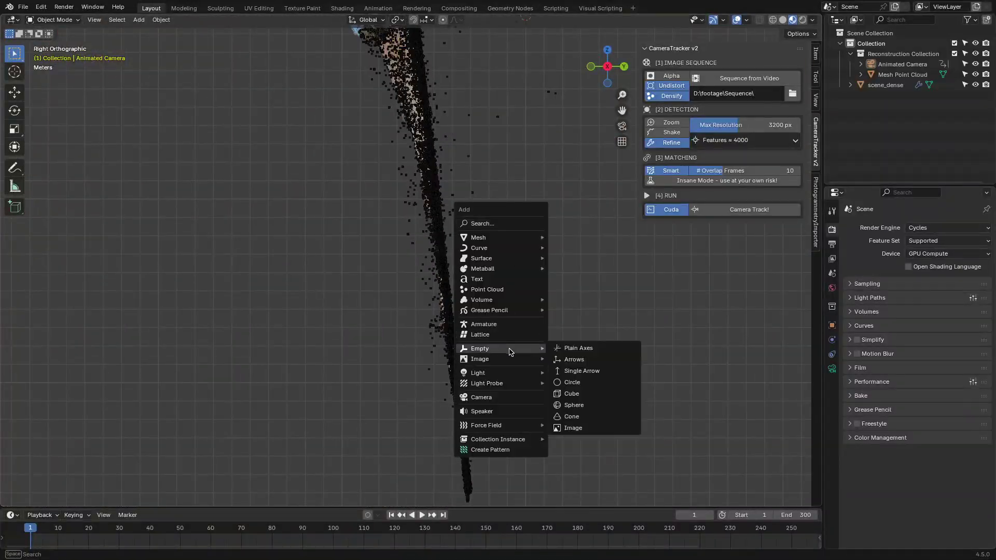
pyautogui.click(579, 349)
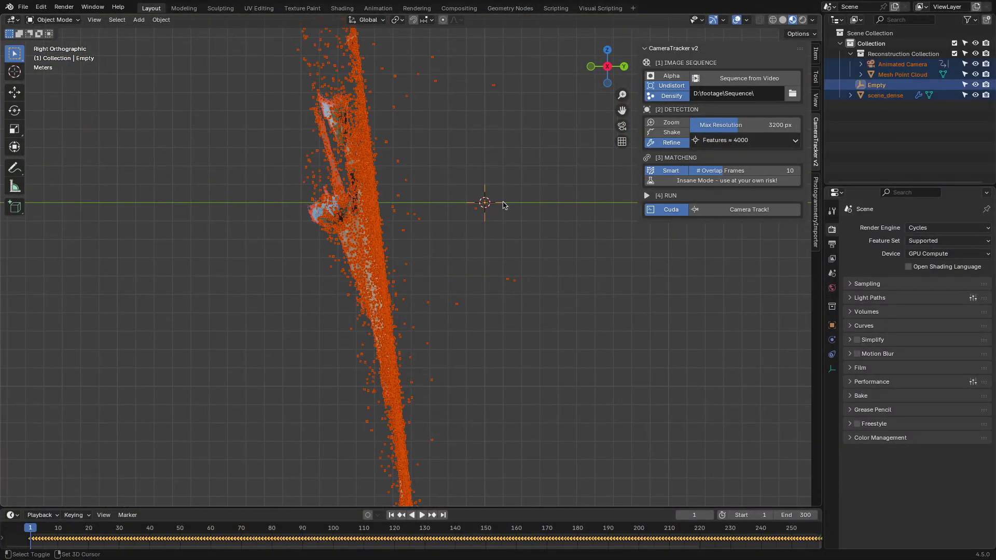
# Rotate the reconstruction level around the Empty and lower it along Z
pyautogui.press('r')
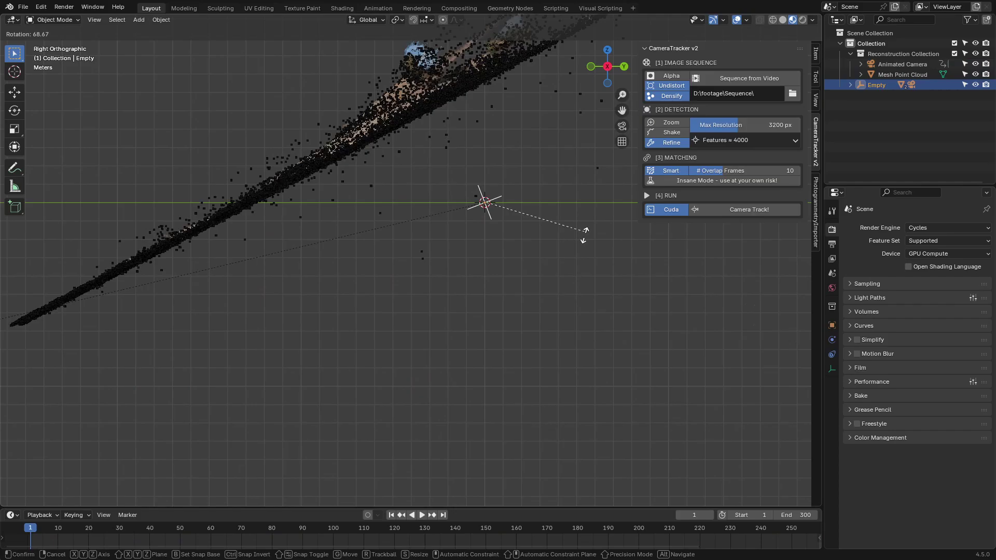
pyautogui.click(564, 287)
pyautogui.press('KP_Decimal')
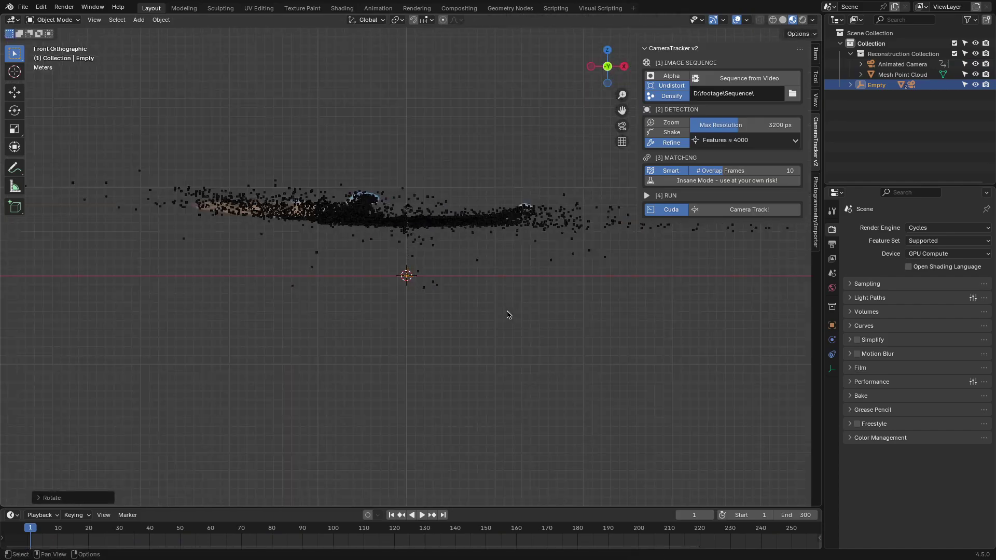
pyautogui.scroll(2, 506, 315)
pyautogui.scroll(2, 482, 256)
pyautogui.press('g')
pyautogui.press('z')
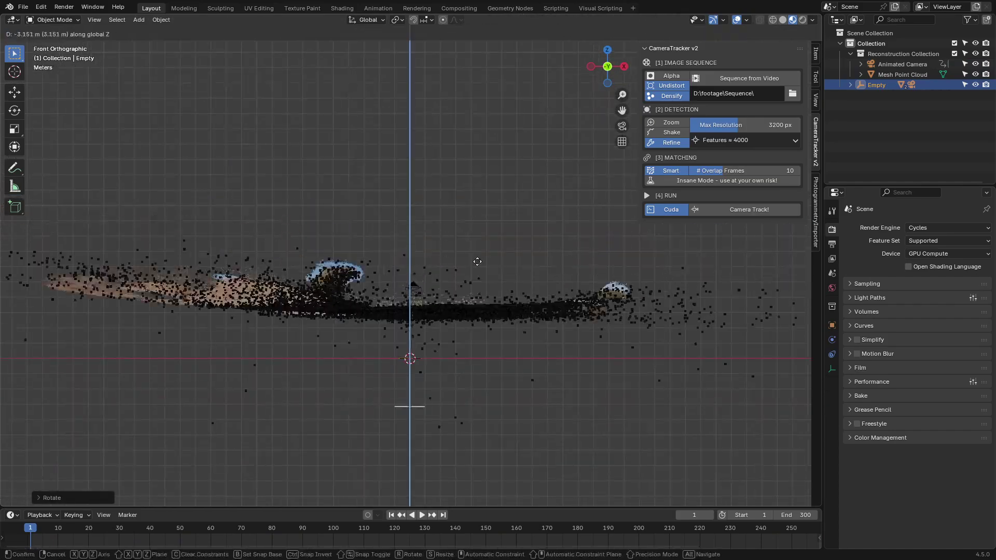
pyautogui.click(476, 262)
pyautogui.moveTo(477, 262); pyautogui.dragTo(493, 245, button='middle')
pyautogui.scroll(5, 493, 245)
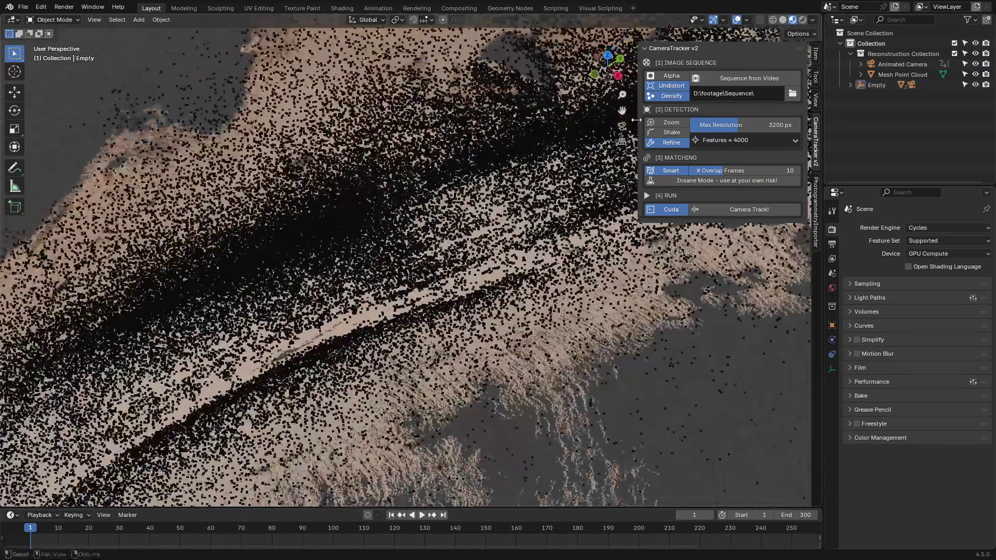
# Hide Mesh Point Cloud to reveal the textured desert mesh, then play through the camera
pyautogui.click(974, 74)
pyautogui.scroll(-4, 390, 234)
pyautogui.moveTo(389, 233)
pyautogui.mouseDown(button='middle')
pyautogui.moveTo(390, 214)
pyautogui.moveTo(467, 210)
pyautogui.mouseUp(button='middle')
pyautogui.press('space')
pyautogui.press('KP_0')
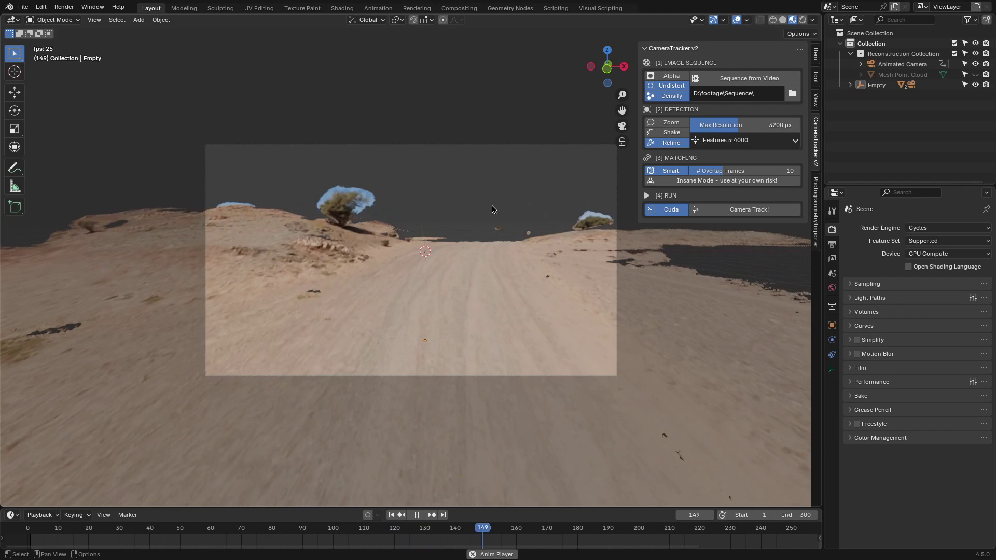
pyautogui.scroll(-3, 557, 533)
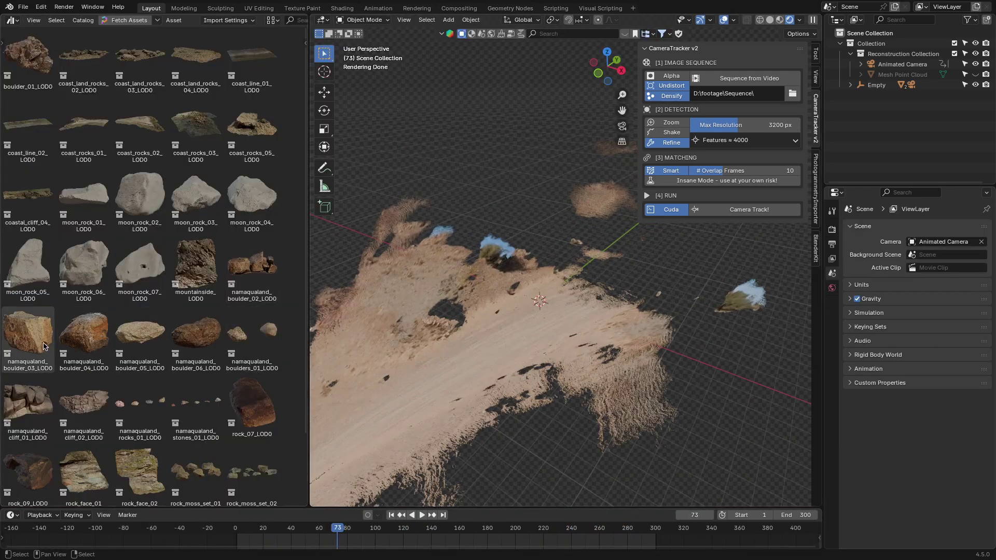
# Place a boulder in the desert, then move street_lamp_02 onto the alley wall and play
pyautogui.moveTo(580, 332); pyautogui.dragTo(579, 332)
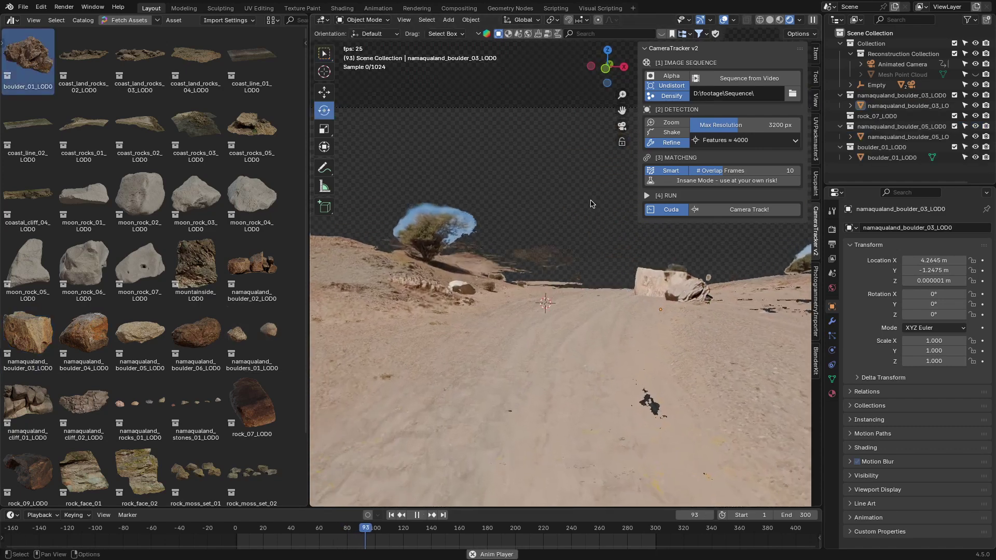
pyautogui.press('n')
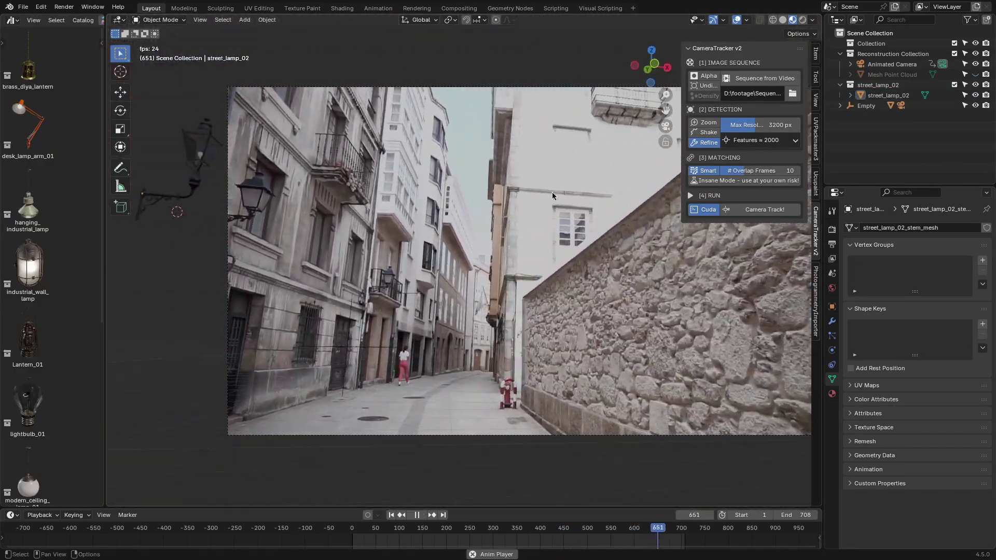
pyautogui.press('space')
pyautogui.click(250, 194)
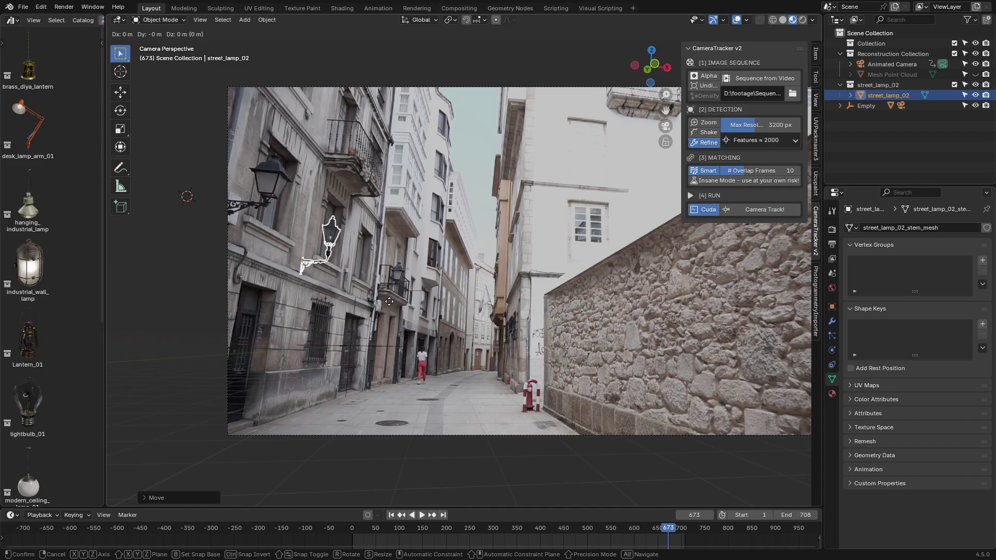
pyautogui.click(389, 301)
pyautogui.press('space')
pyautogui.scroll(6, 514, 250)
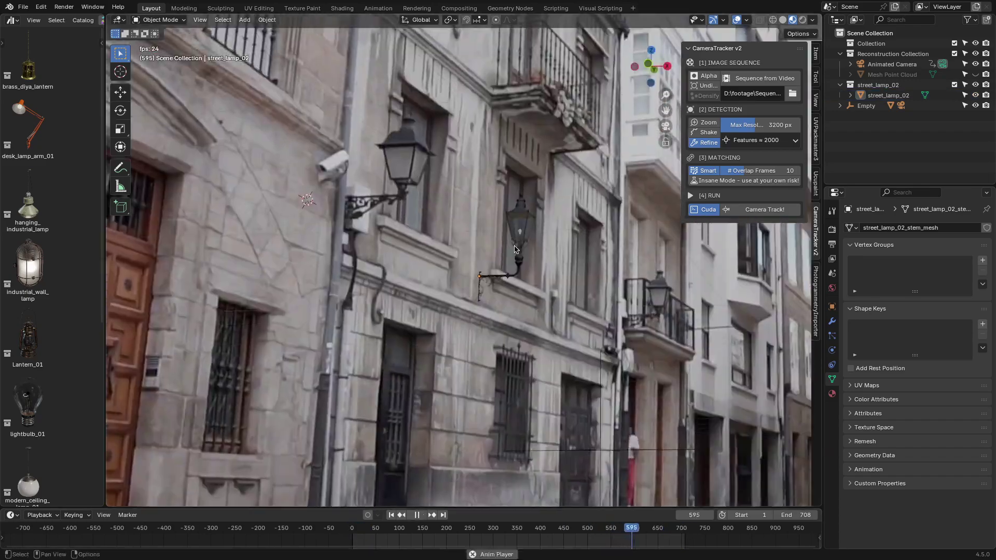
pyautogui.scroll(-4, 515, 250)
pyautogui.scroll(-2, 402, 315)
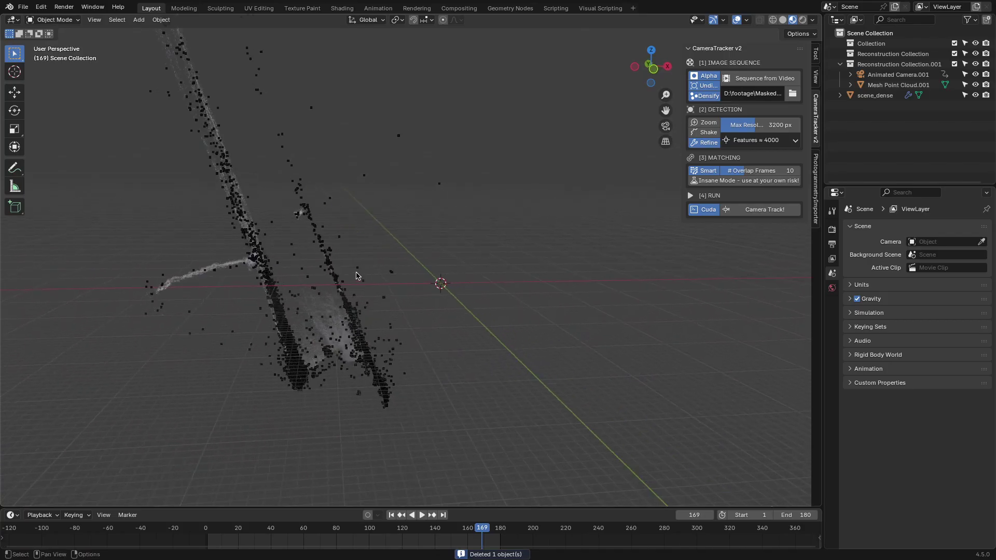
# Add and scale a Plain Axes empty, then parent the reconstruction objects to it
pyautogui.hotkey('shift', 'a')
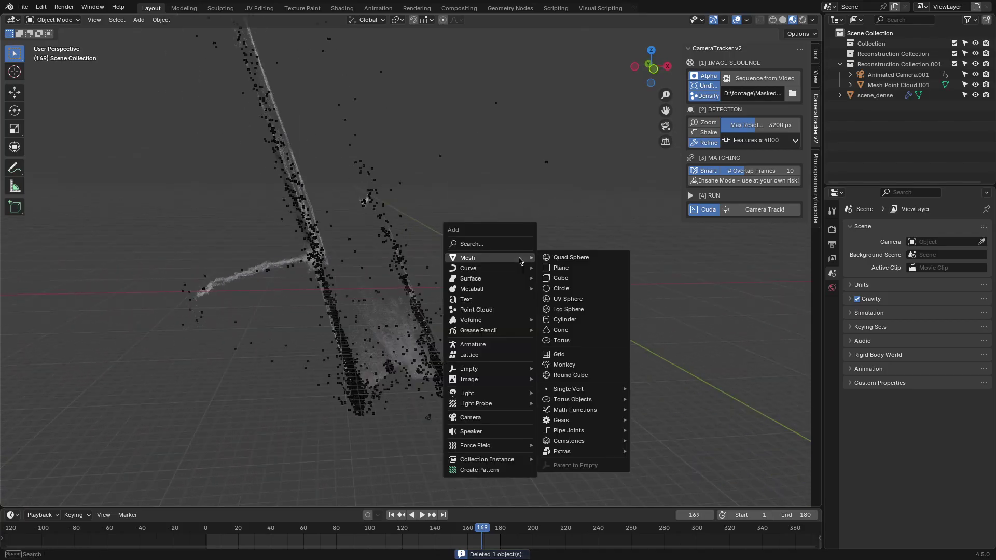
pyautogui.click(576, 354)
pyautogui.press('s')
pyautogui.click(629, 323)
pyautogui.hotkey('ctrl', 'i')
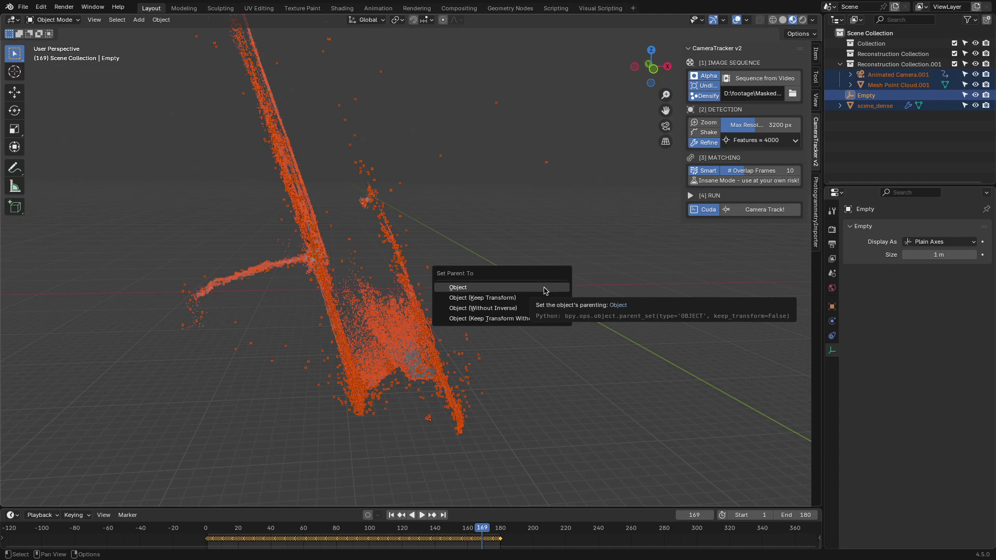
pyautogui.click(533, 286)
# Rotate the reconstruction repeatedly from several views until the ground lies level
pyautogui.moveTo(477, 306); pyautogui.dragTo(595, 341, button='middle')
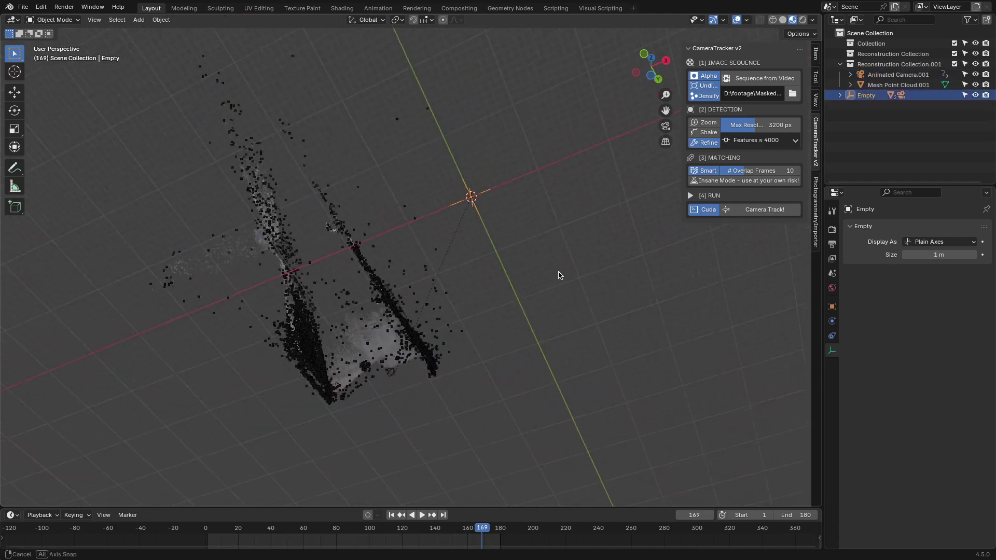
pyautogui.press('r')
pyautogui.click(505, 461)
pyautogui.moveTo(504, 461); pyautogui.dragTo(589, 394, button='middle')
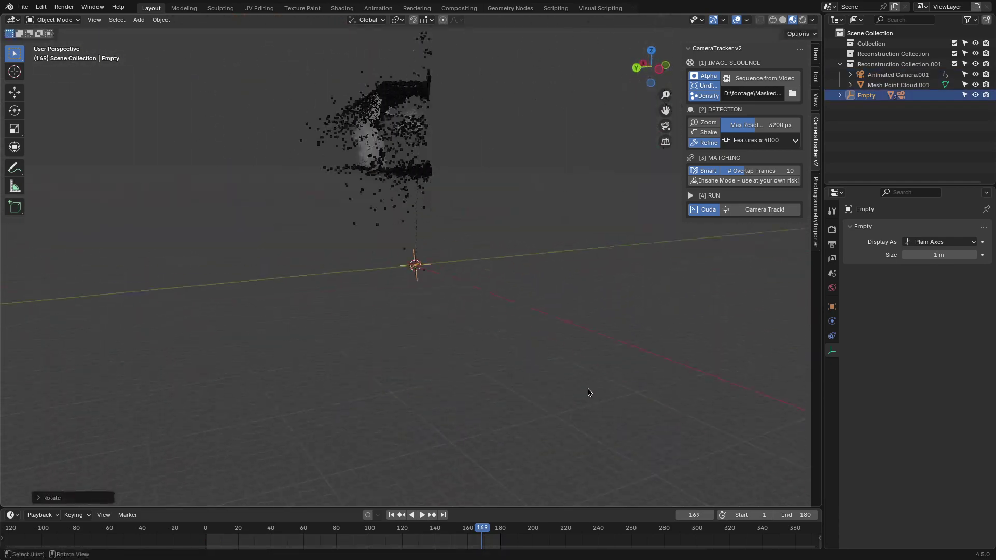
pyautogui.press('r')
pyautogui.moveTo(497, 266)
pyautogui.keyDown('alt'); pyautogui.mouseDown(button='middle')
pyautogui.moveTo(556, 278)
pyautogui.moveTo(631, 261)
pyautogui.mouseUp(button='middle'); pyautogui.keyUp('alt')
pyautogui.press('r')
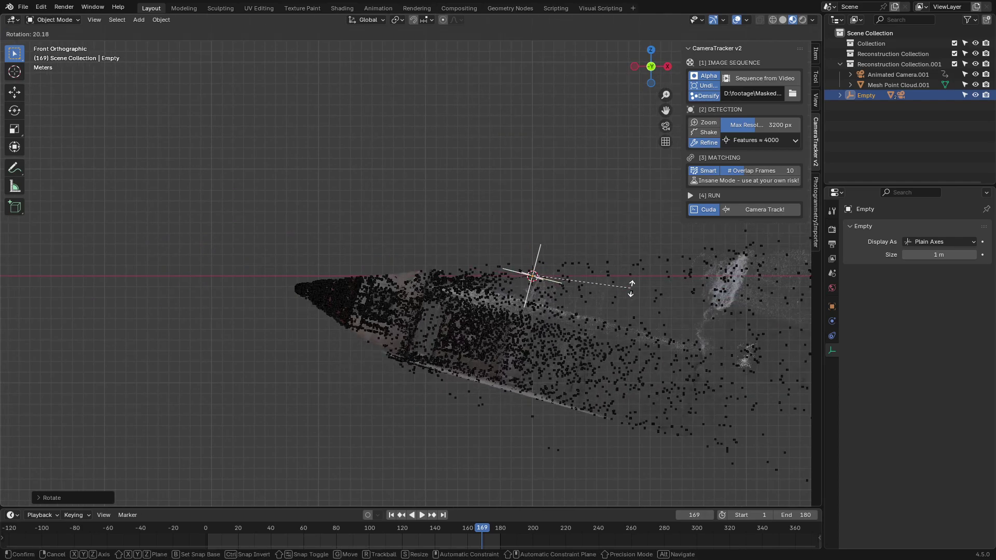
# Finish the rotation, hide the large dense mesh, and play the shot through the camera
pyautogui.click(631, 261)
pyautogui.click(638, 233)
pyautogui.press('KP_0')
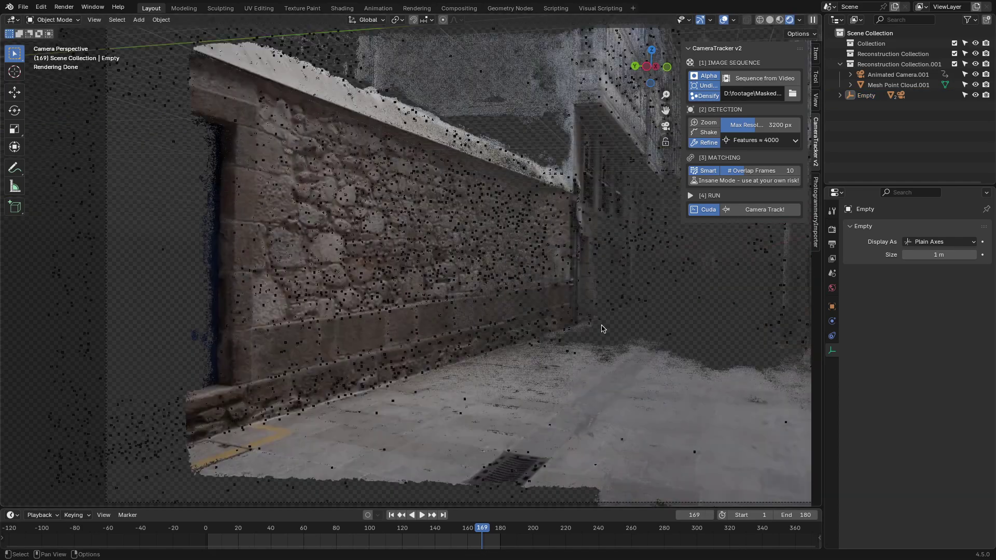
pyautogui.click(436, 210)
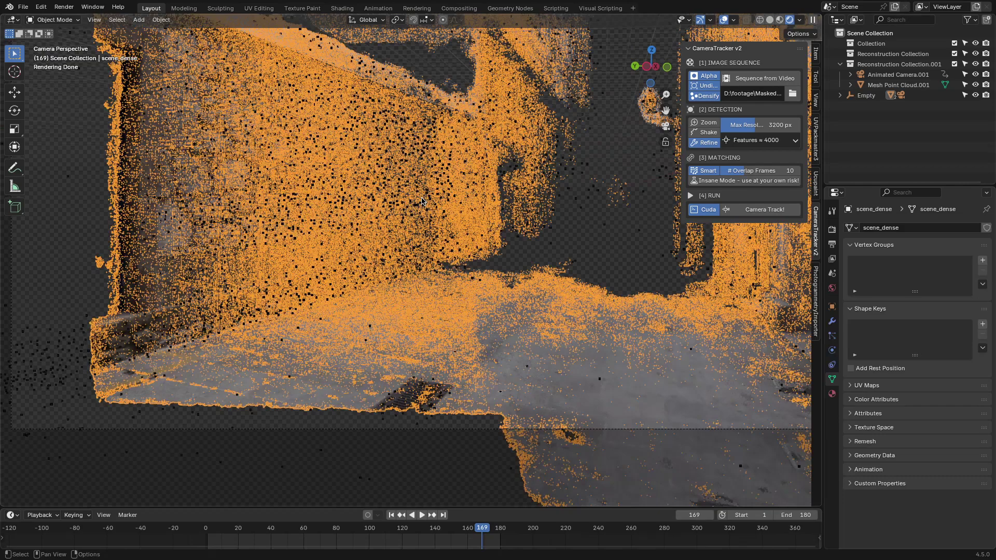
pyautogui.press('h')
pyautogui.click(389, 187)
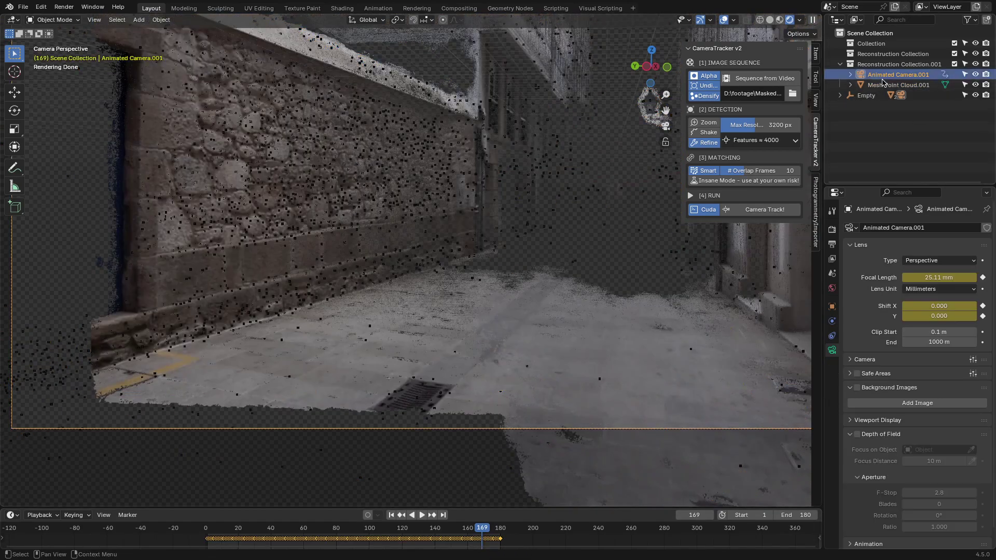
pyautogui.press('space')
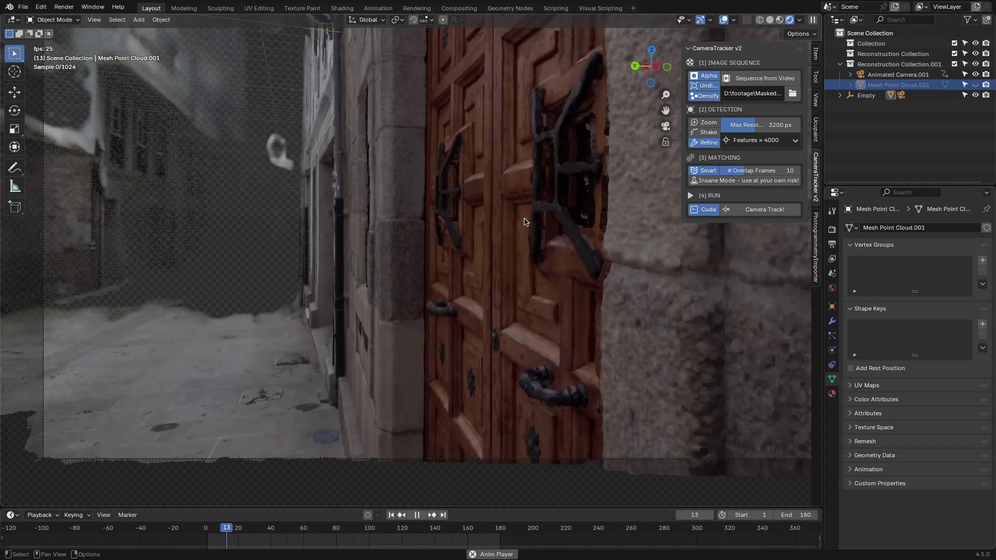
pyautogui.press('space')
# Set scene_dense's Visualizer Radius to 0.05 m and play the shot back
pyautogui.click(895, 74)
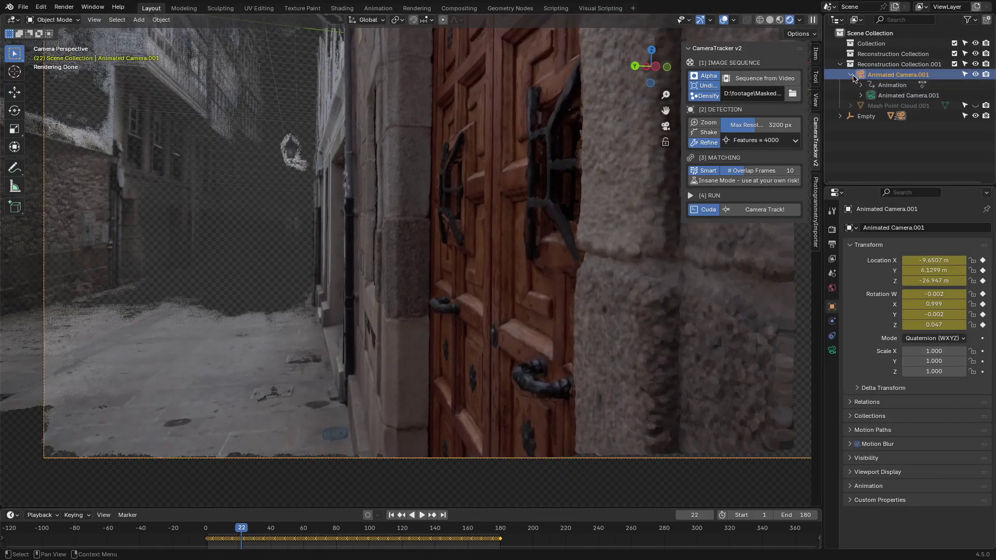
pyautogui.click(877, 106)
pyautogui.click(832, 321)
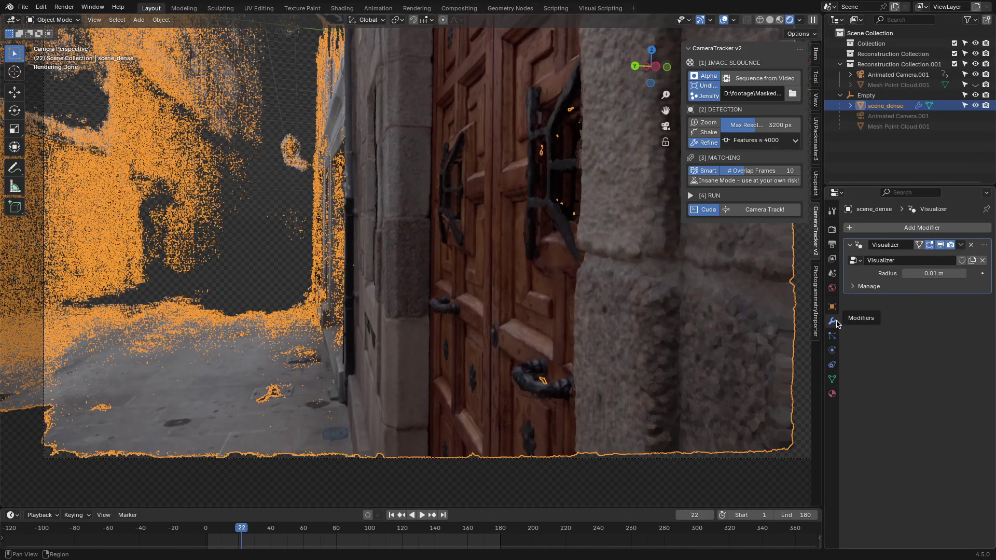
pyautogui.press('Return')
pyautogui.press('space')
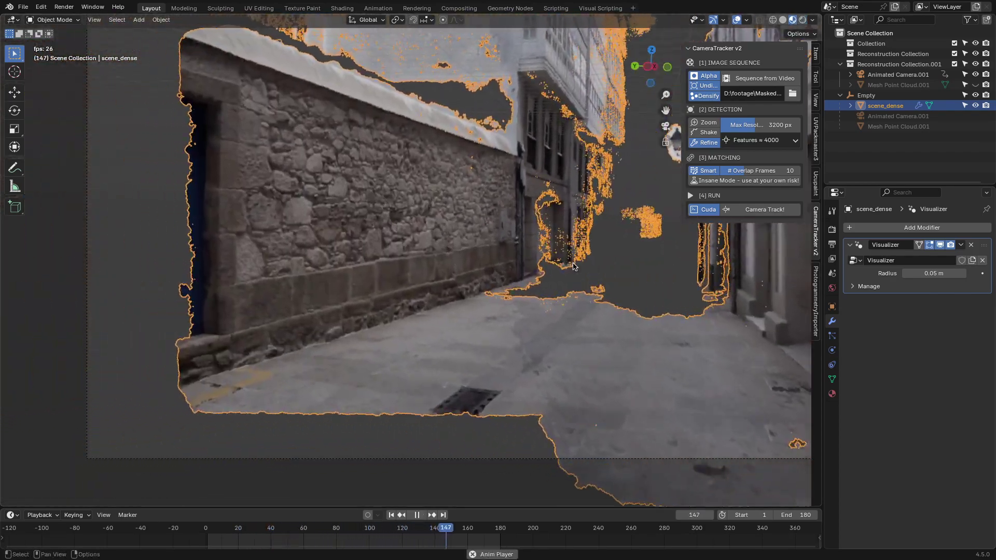
# Add a cube and place it down the alley in the tracked scene
pyautogui.hotkey('shift', 'a')
pyautogui.click(607, 225)
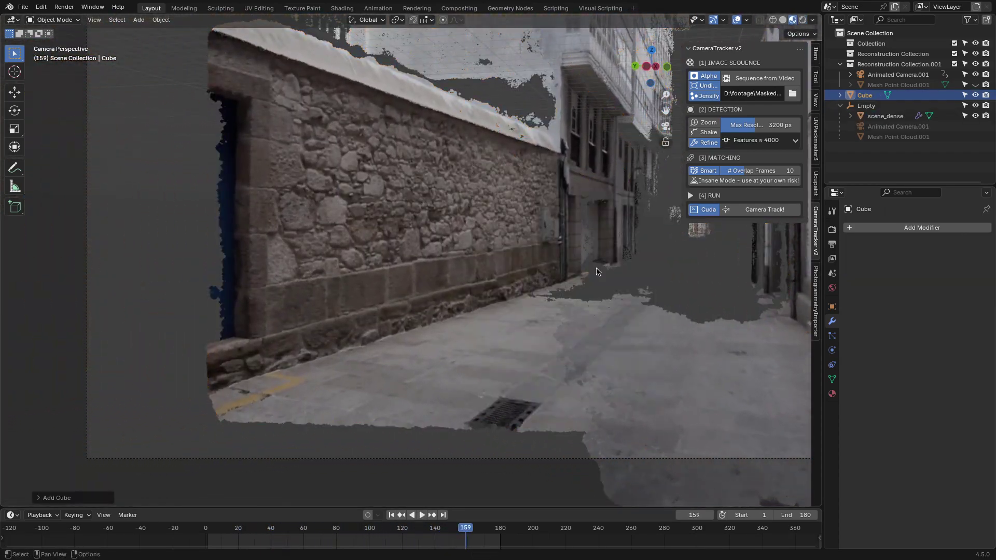
pyautogui.scroll(-5, 561, 284)
pyautogui.press('g')
pyautogui.scroll(5, 380, 332)
pyautogui.moveTo(380, 333); pyautogui.dragTo(545, 312, button='middle')
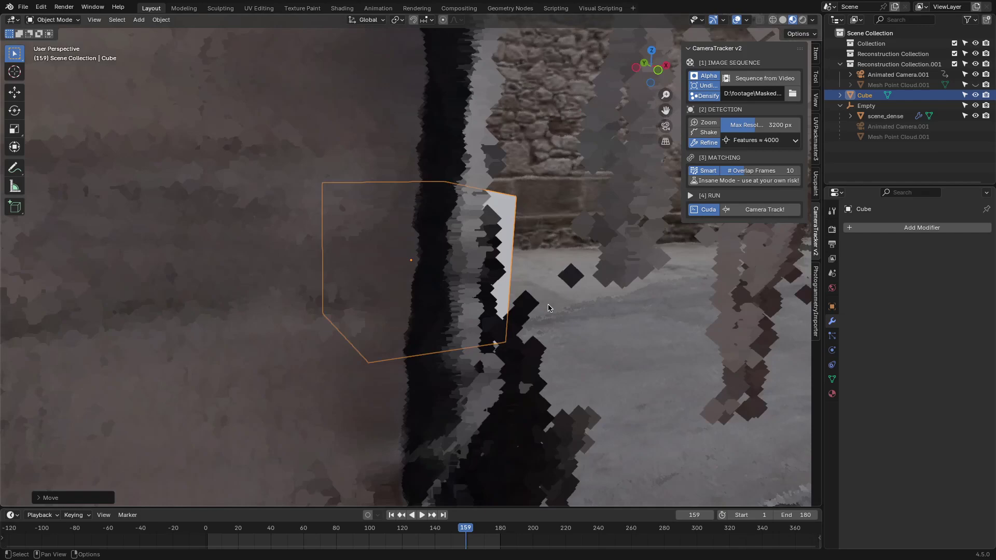
pyautogui.press('g')
pyautogui.click(738, 316)
pyautogui.moveTo(738, 315); pyautogui.dragTo(521, 306, button='middle')
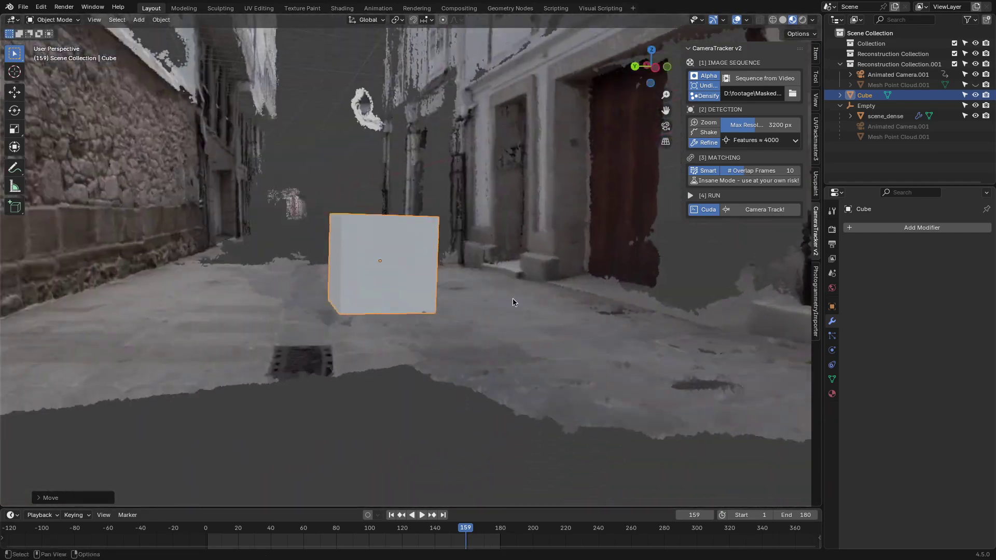
pyautogui.click(515, 300)
# Play the shot with the cube, then start and cancel a Y-axis move of it
pyautogui.press('space')
pyautogui.click(289, 252)
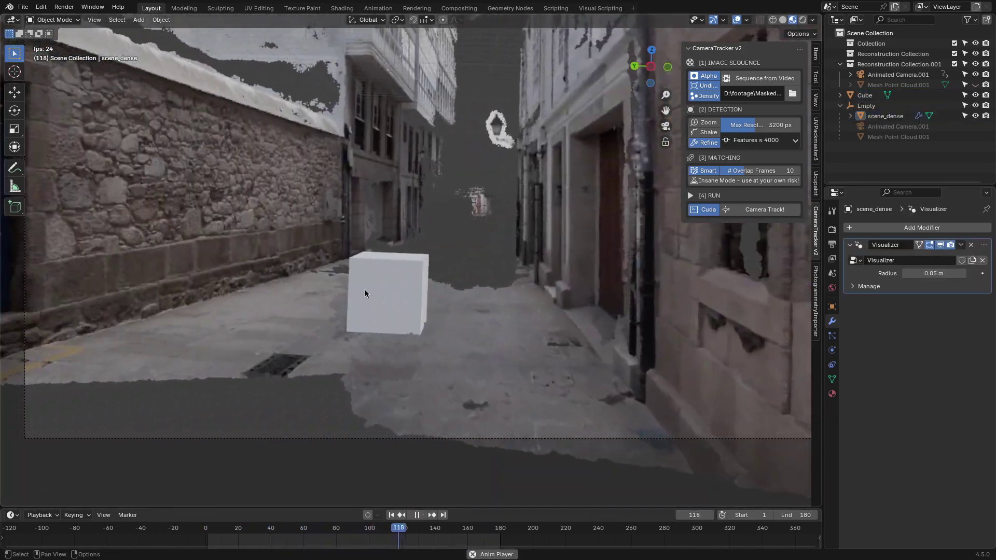
pyautogui.click(366, 290)
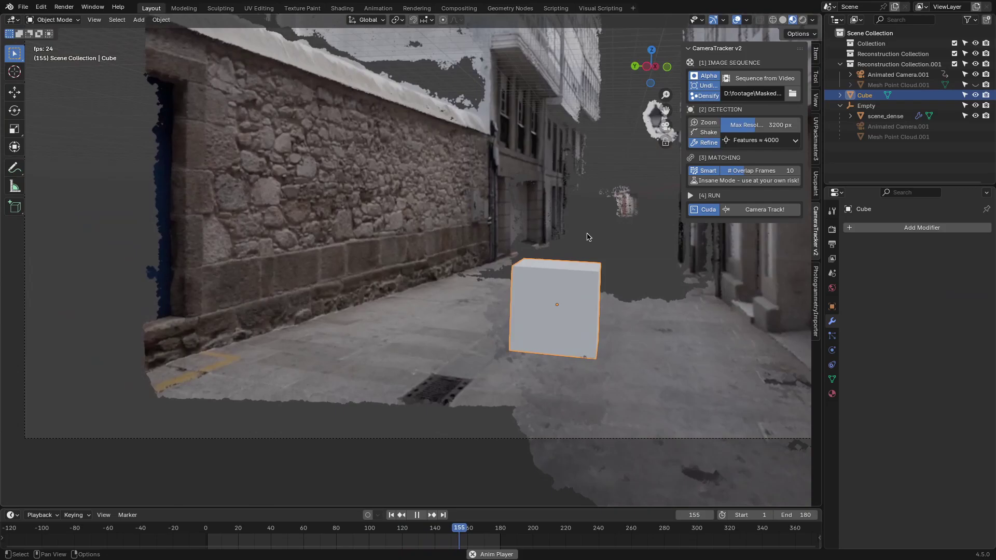
pyautogui.press('space')
pyautogui.press('g')
pyautogui.press('y')
pyautogui.rightClick(562, 273)
# Replay from about frame 140 to 179, then orbit out around the scene_dense cloud
pyautogui.moveTo(223, 529); pyautogui.dragTo(413, 534)
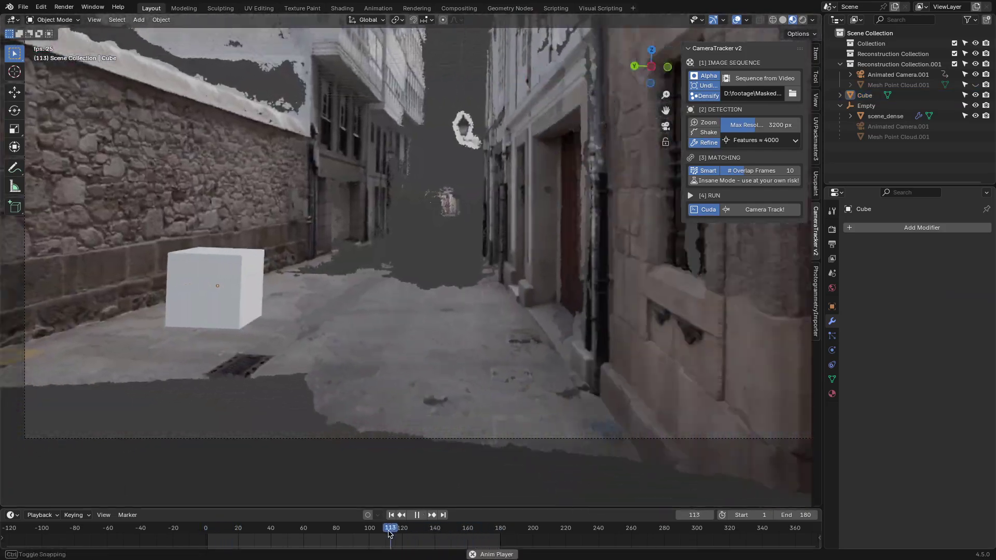
pyautogui.press('space')
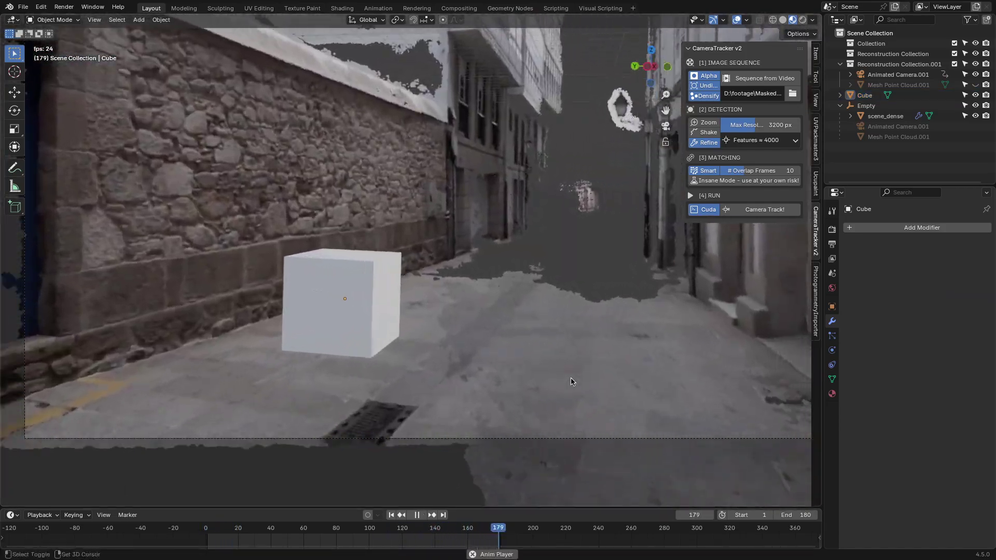
pyautogui.click(572, 378)
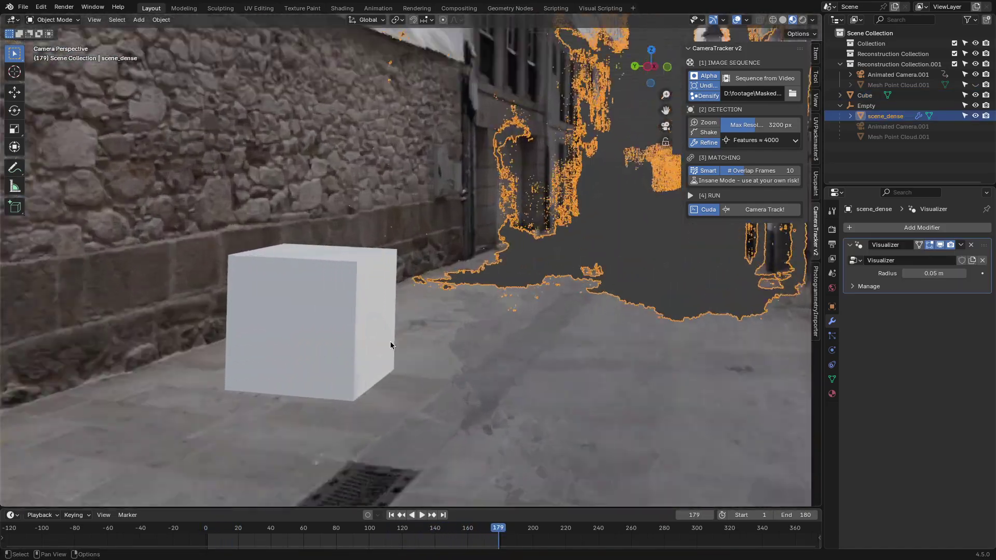
pyautogui.press('space')
pyautogui.moveTo(503, 298); pyautogui.dragTo(366, 288, button='middle')
pyautogui.scroll(-5, 448, 305)
pyautogui.moveTo(448, 304)
pyautogui.mouseDown(button='middle')
pyautogui.moveTo(483, 261)
pyautogui.moveTo(491, 519)
pyautogui.mouseUp(button='middle')
pyautogui.scroll(-2, 472, 254)
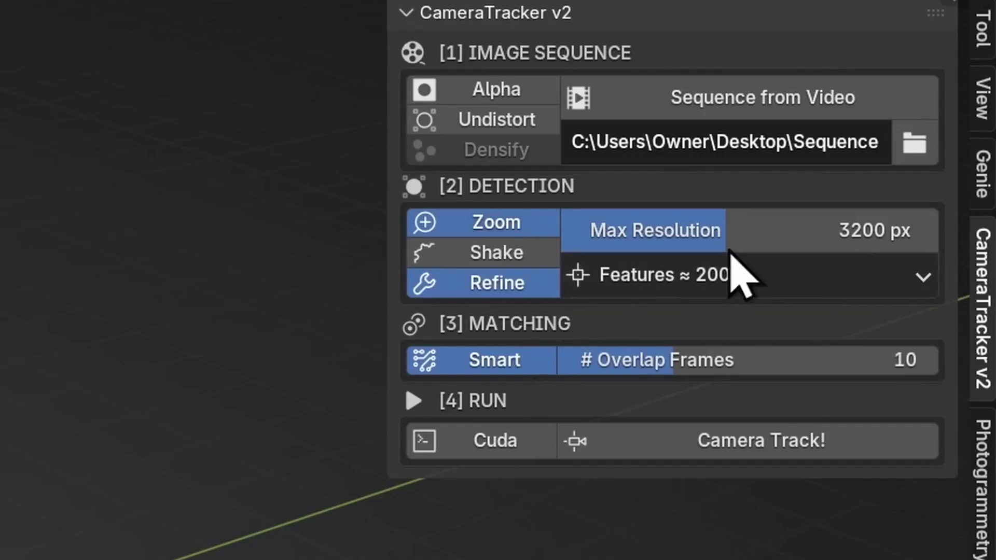
# Turn on the Shake detection option in the CameraTracker v2 panel
pyautogui.click(506, 255)
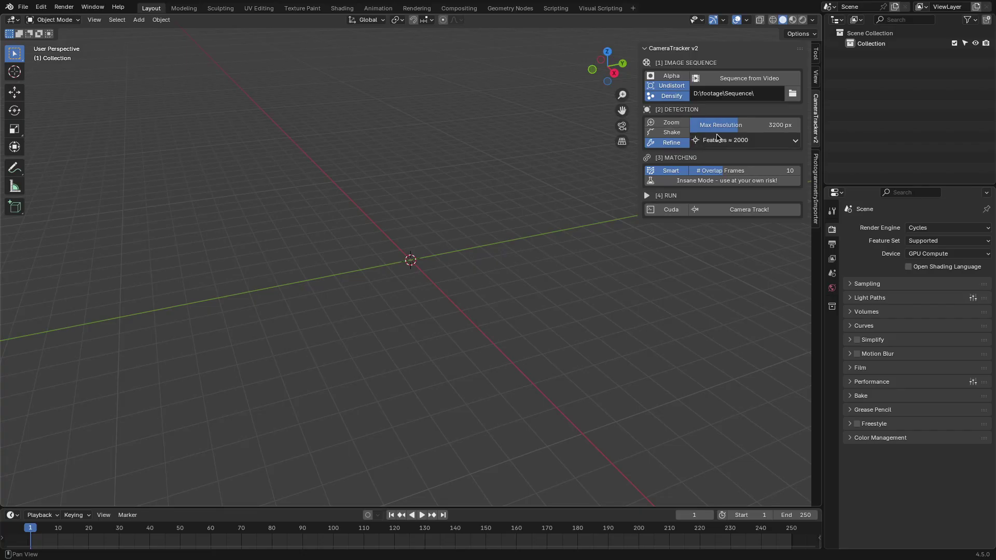
# Set Features to about 4000 and run Camera Track! on the footage
pyautogui.click(716, 142)
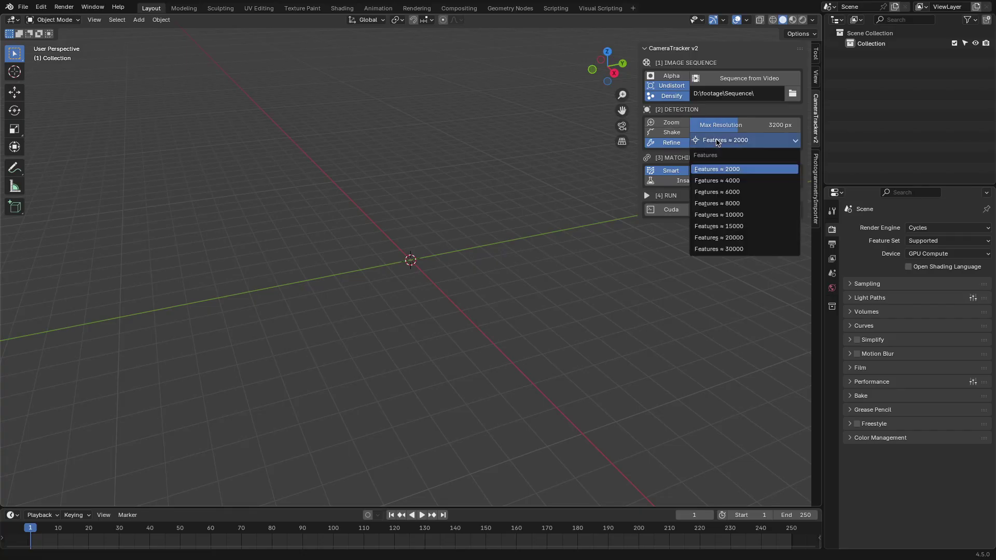
pyautogui.click(717, 181)
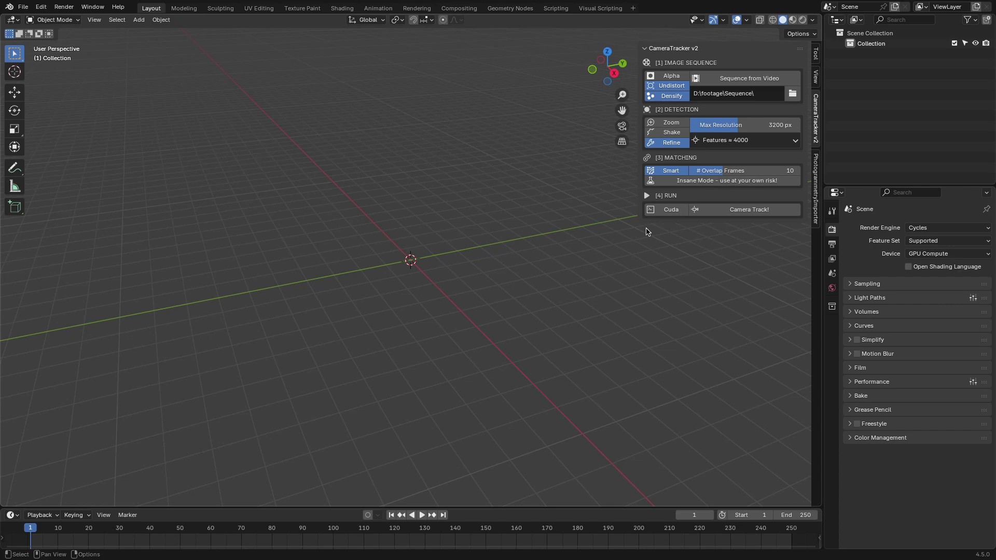
pyautogui.click(735, 213)
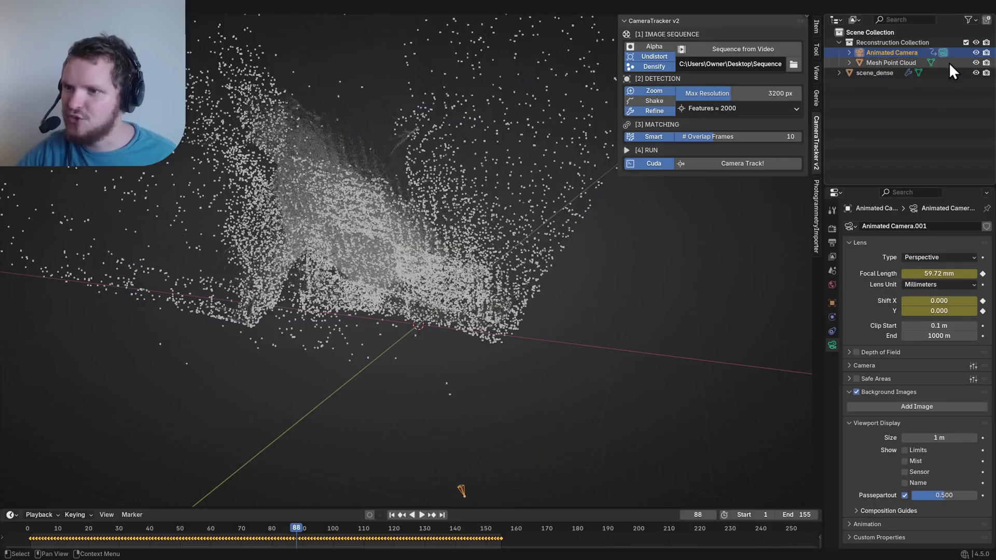
# Hide the Mesh Point Cloud and view the coloured cloud in Material Preview
pyautogui.click(976, 62)
pyautogui.click(872, 72)
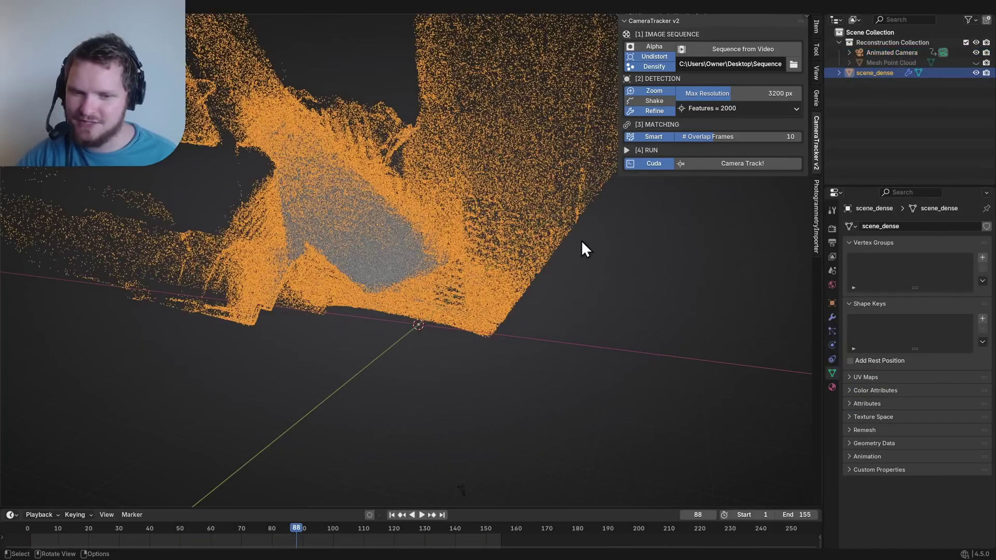
pyautogui.click(553, 237)
pyautogui.press('z')
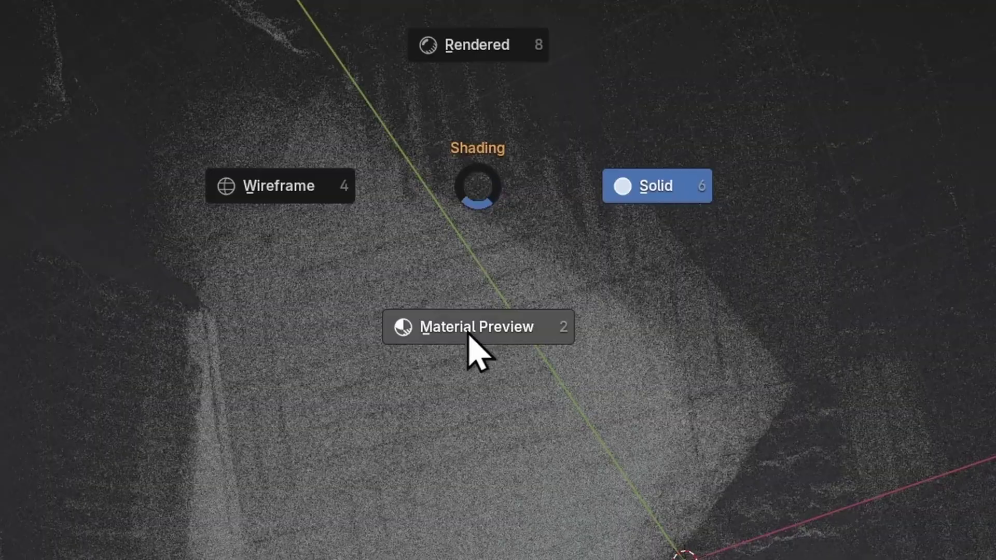
pyautogui.click(470, 342)
pyautogui.moveTo(387, 521)
pyautogui.mouseDown(button='middle')
pyautogui.moveTo(345, 382)
pyautogui.moveTo(295, 396)
pyautogui.moveTo(353, 517)
pyautogui.moveTo(382, 456)
pyautogui.mouseUp(button='middle')
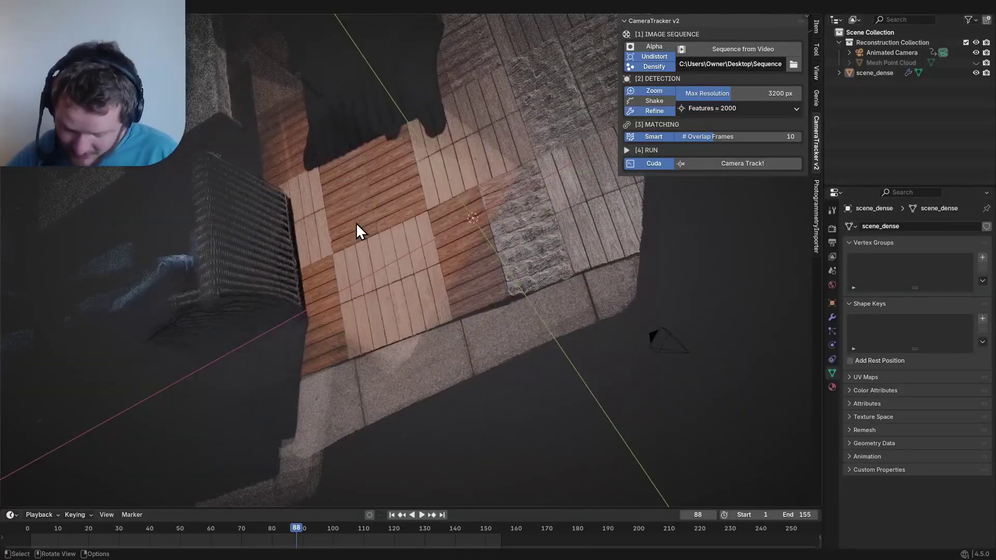
pyautogui.press('space')
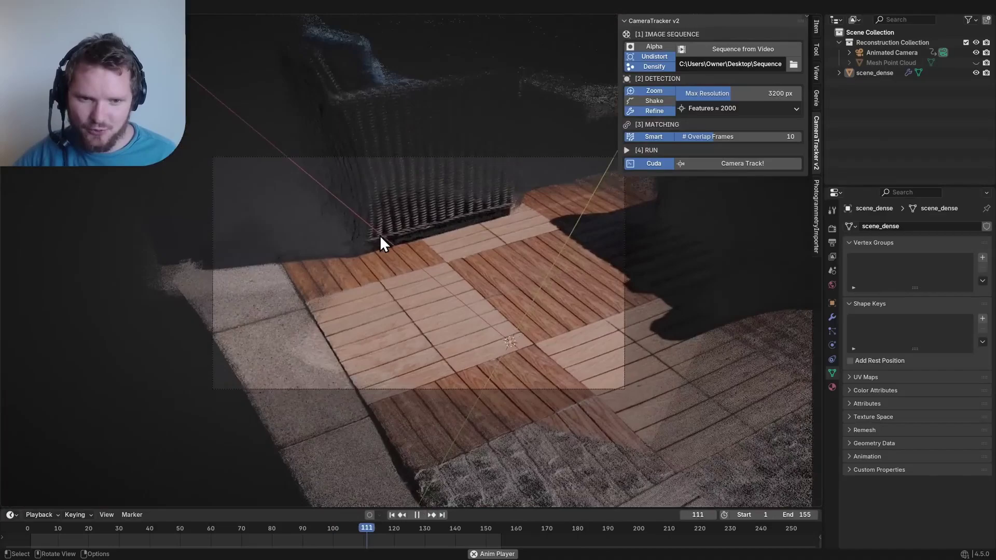
pyautogui.press('space')
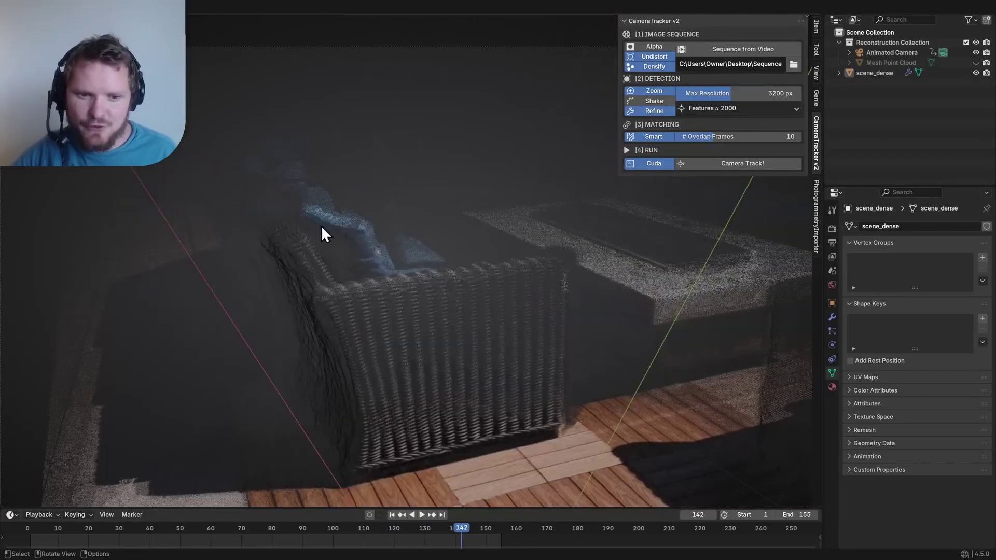
pyautogui.press('n')
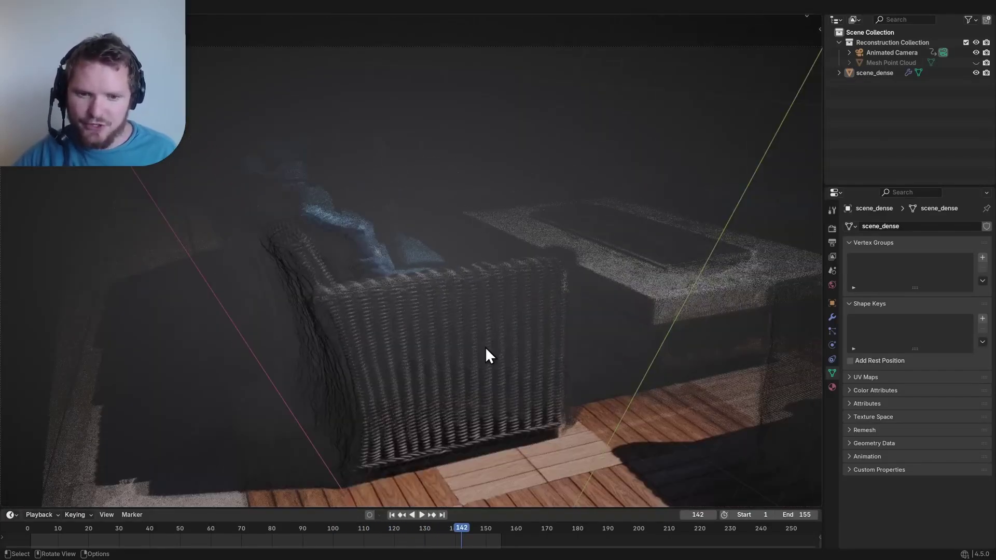
# Set the scene_dense Visualizer Radius to 0.02 and replay the tracked shot
pyautogui.click(434, 287)
pyautogui.click(833, 316)
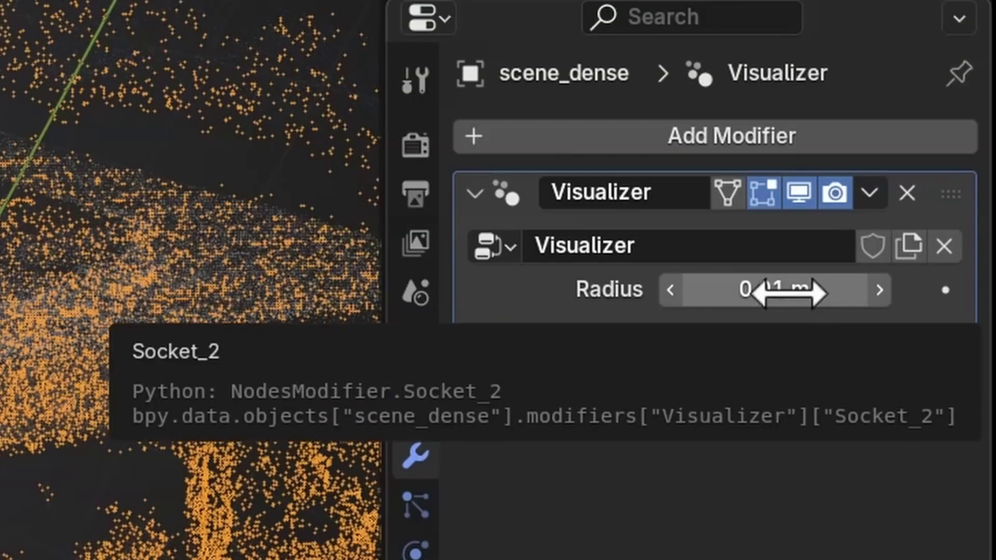
pyautogui.click(788, 293)
pyautogui.write('.02')
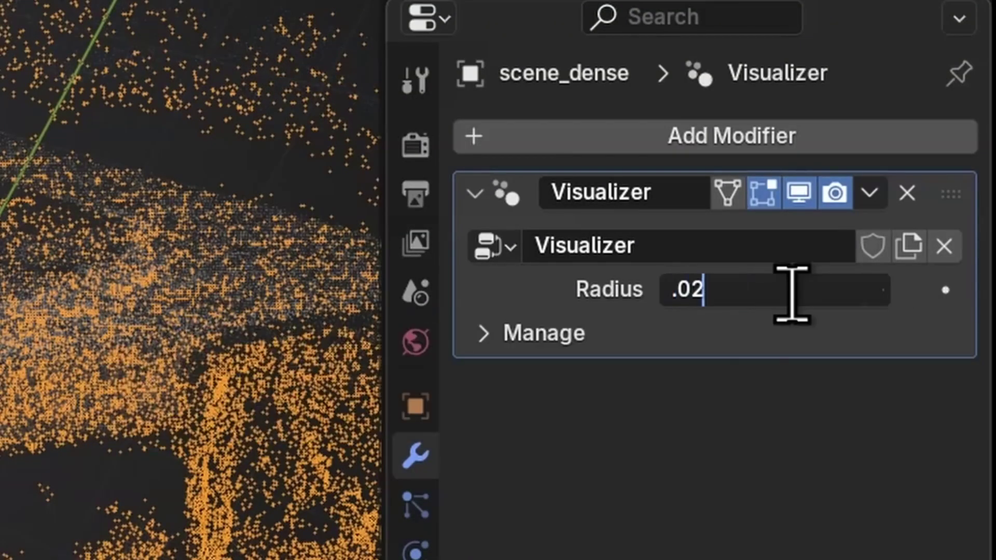
pyautogui.press('Return')
pyautogui.click(366, 96)
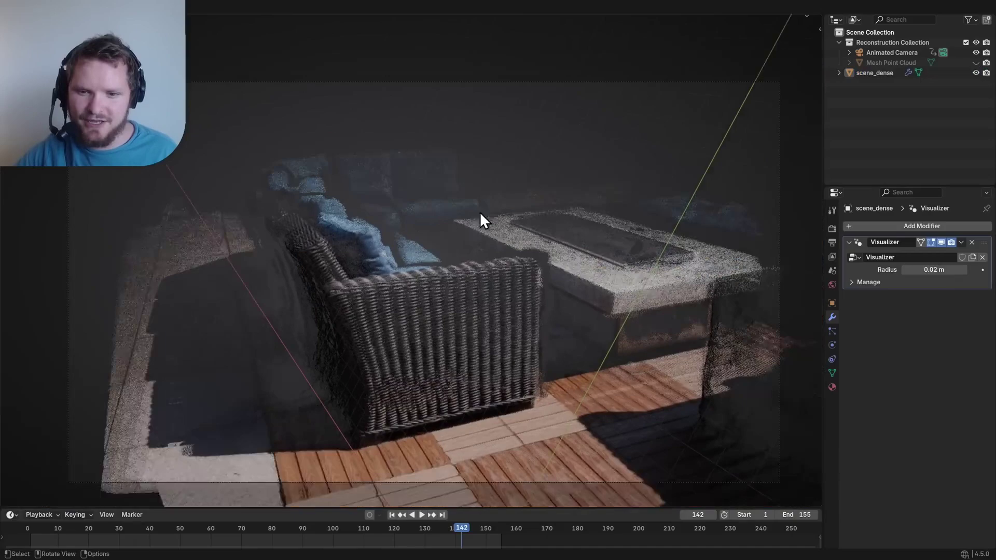
pyautogui.press('space')
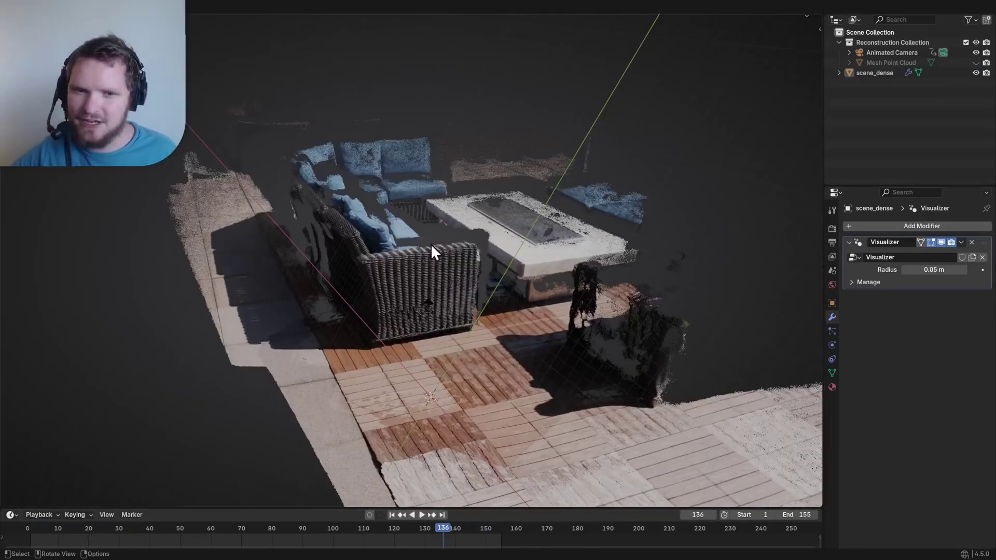
pyautogui.moveTo(431, 244)
pyautogui.mouseDown(button='middle')
pyautogui.moveTo(400, 258)
pyautogui.moveTo(396, 195)
pyautogui.moveTo(440, 232)
pyautogui.mouseUp(button='middle')
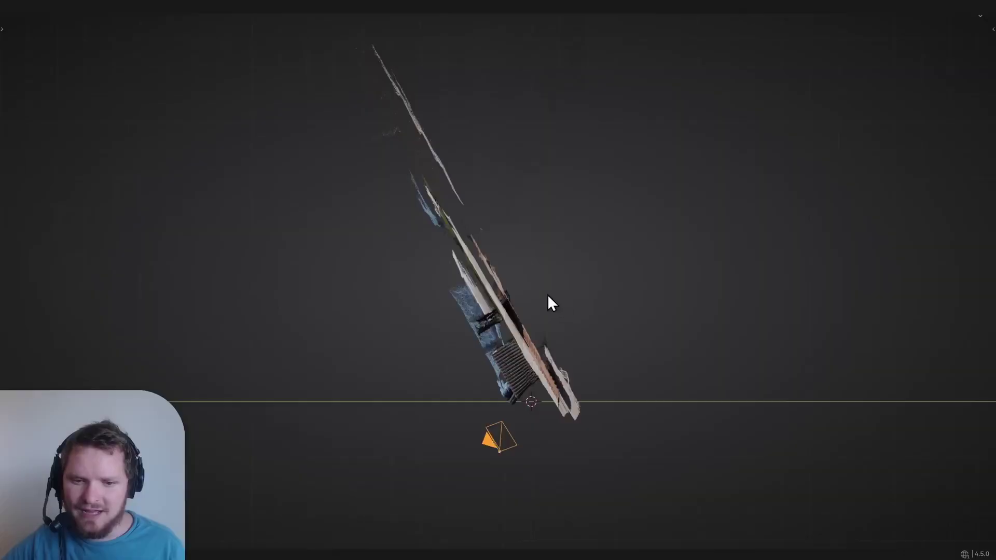
# Add an empty and parent all scene objects to it
pyautogui.hotkey('shift', 'a')
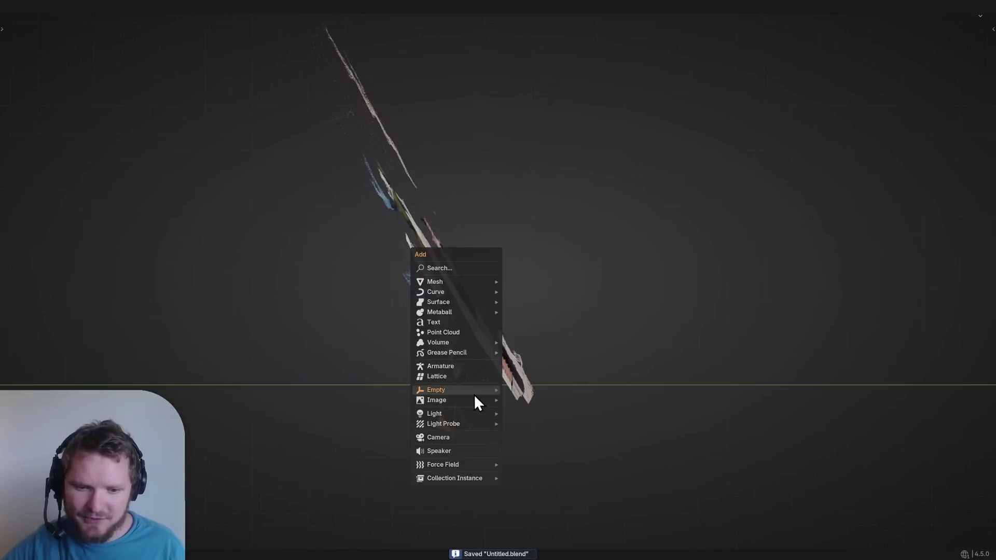
pyautogui.click(544, 391)
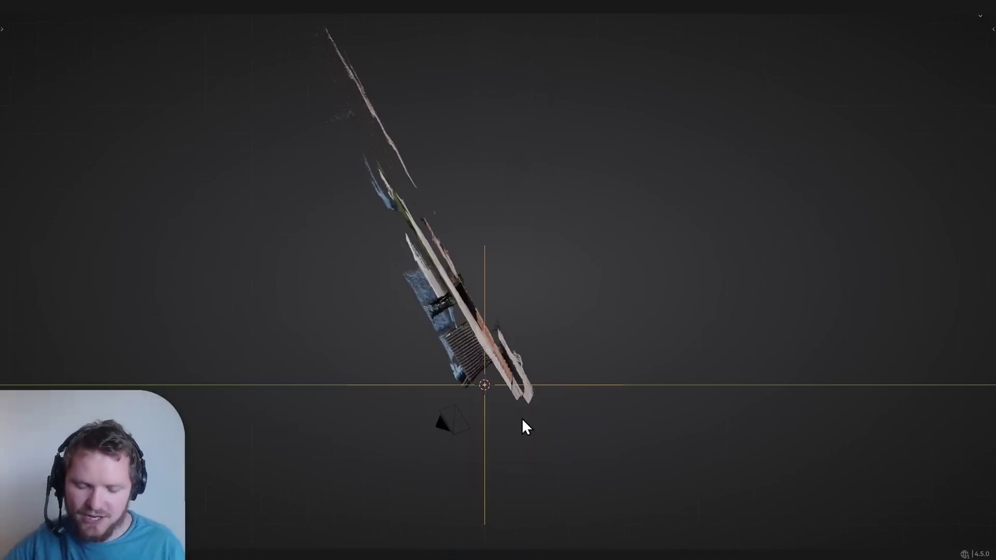
pyautogui.press('a')
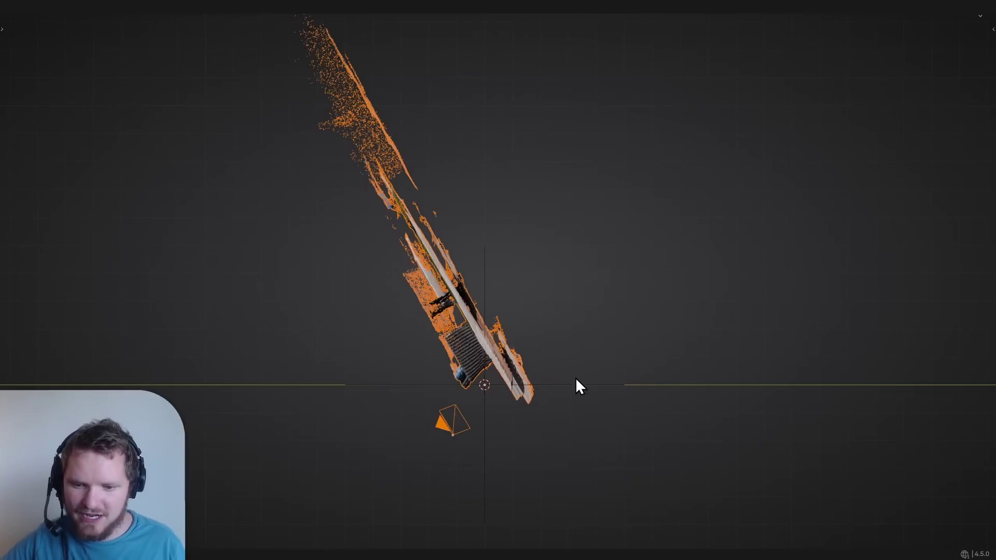
pyautogui.keyDown('shift'); pyautogui.click(574, 384); pyautogui.keyUp('shift')
pyautogui.hotkey('ctrl', 'p')
pyautogui.click(574, 384)
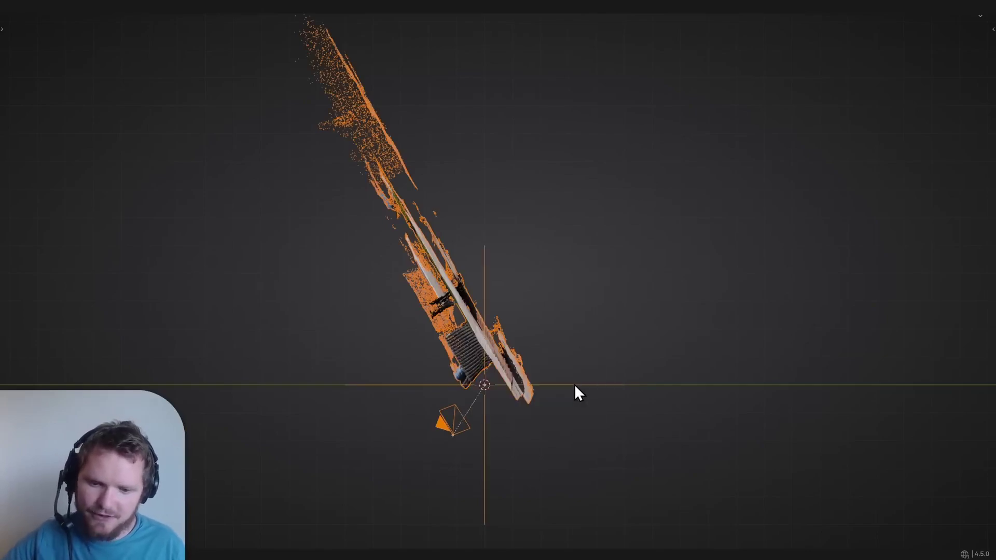
# Rotate the reconstruction level and view it through the tracked camera
pyautogui.press('r')
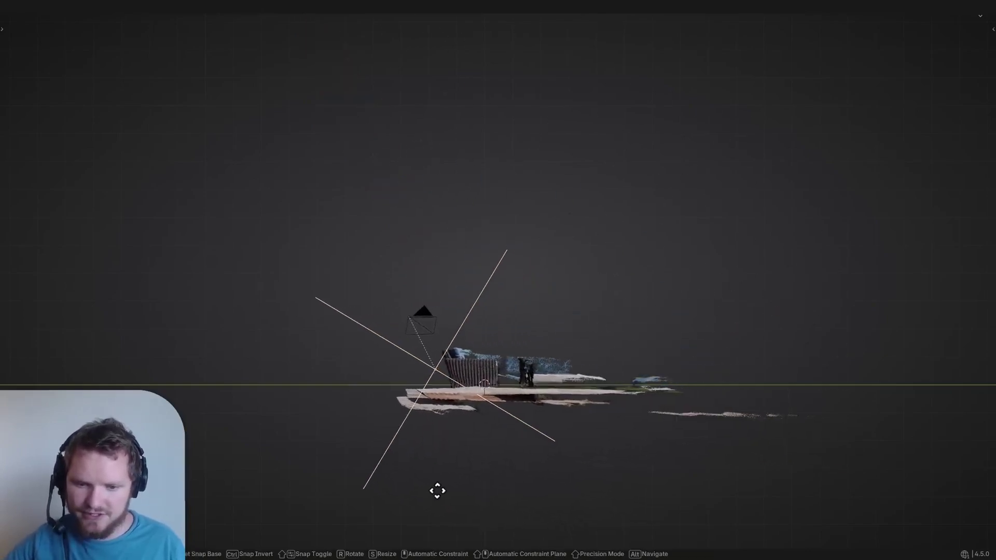
pyautogui.click(437, 491)
pyautogui.press('KP_0')
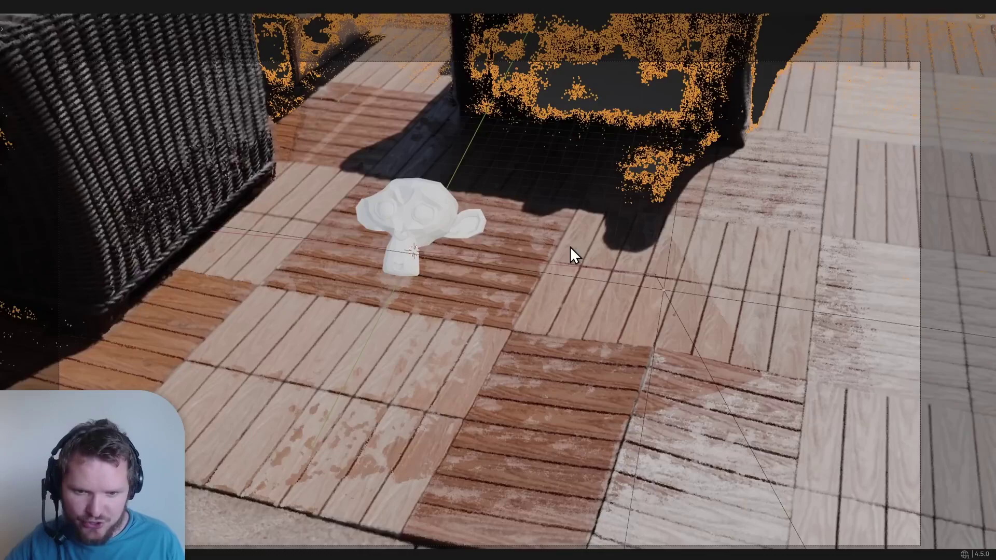